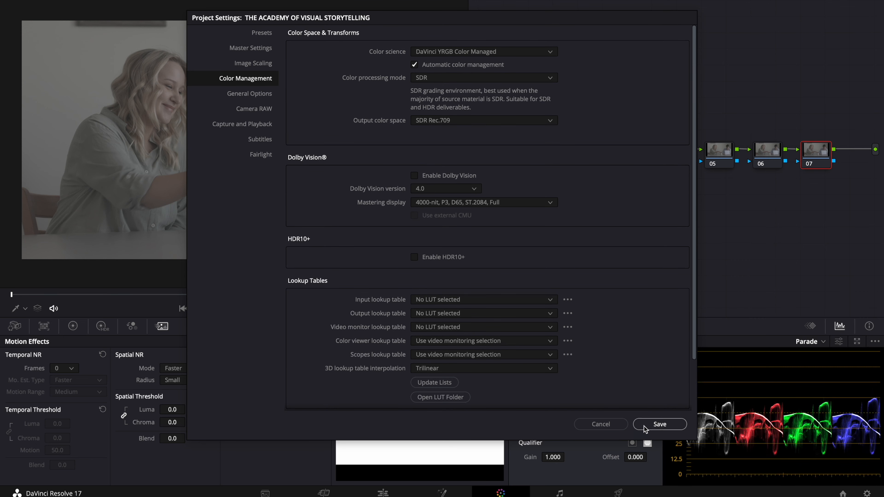
# Save the color management settings and set clip 08's input color space to Canon Cinema Gamut/Canon Log 3.
pyautogui.click(647, 425)
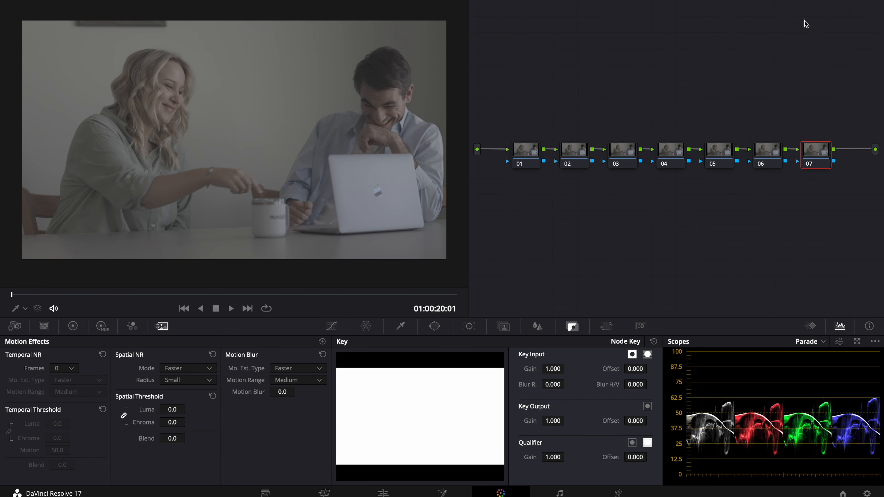
pyautogui.rightClick(483, 297)
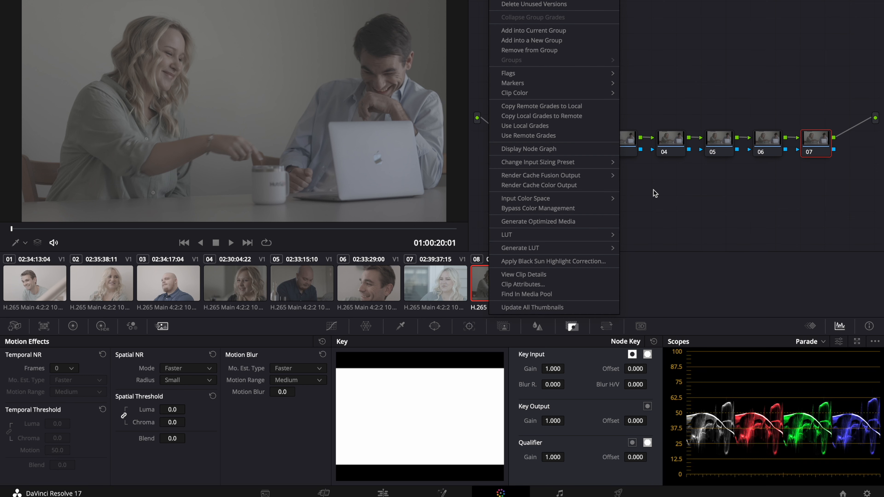
pyautogui.moveTo(611, 198)
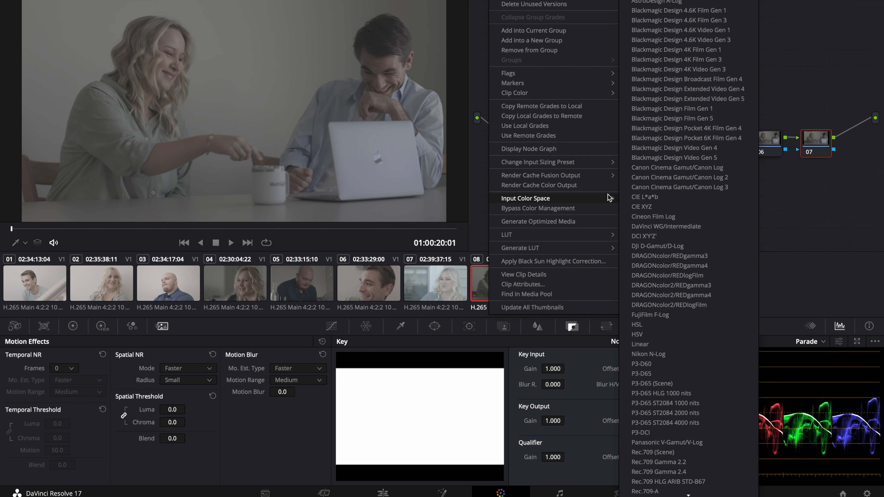
pyautogui.click(676, 188)
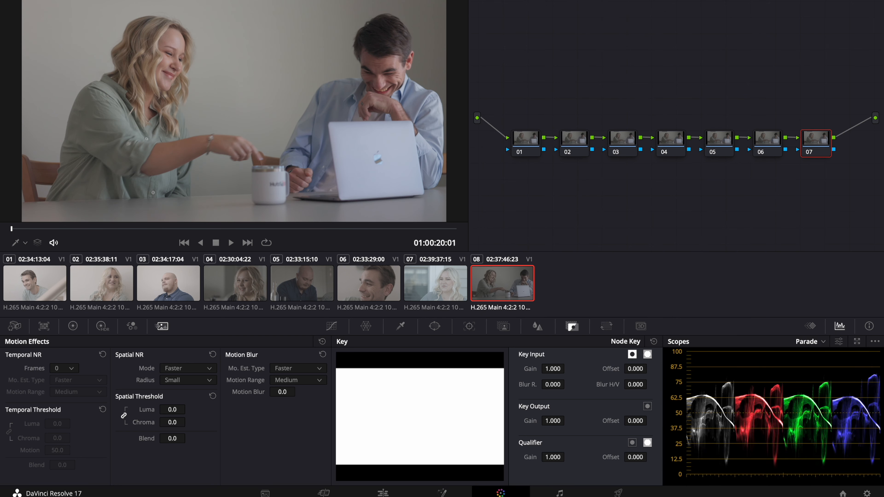
pyautogui.click(734, 1)
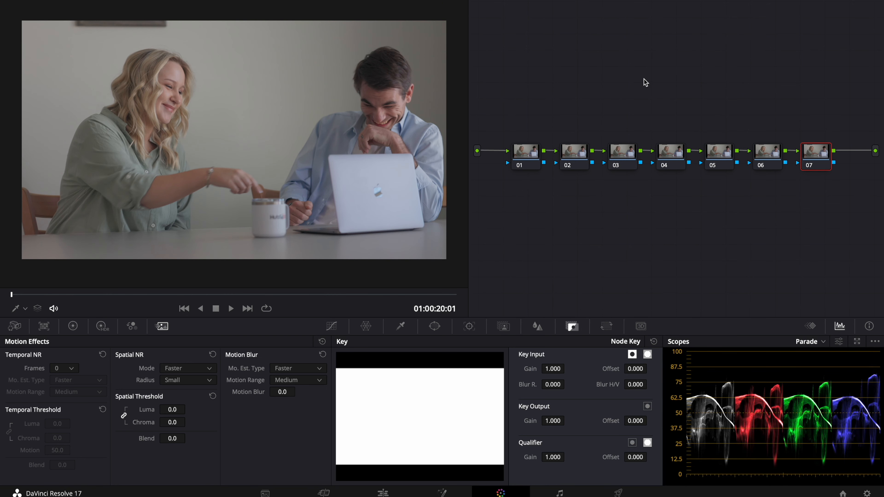
# On node 02, set the primary contrast to 1.400 and the pivot to 0.300.
pyautogui.click(581, 152)
pyautogui.click(73, 326)
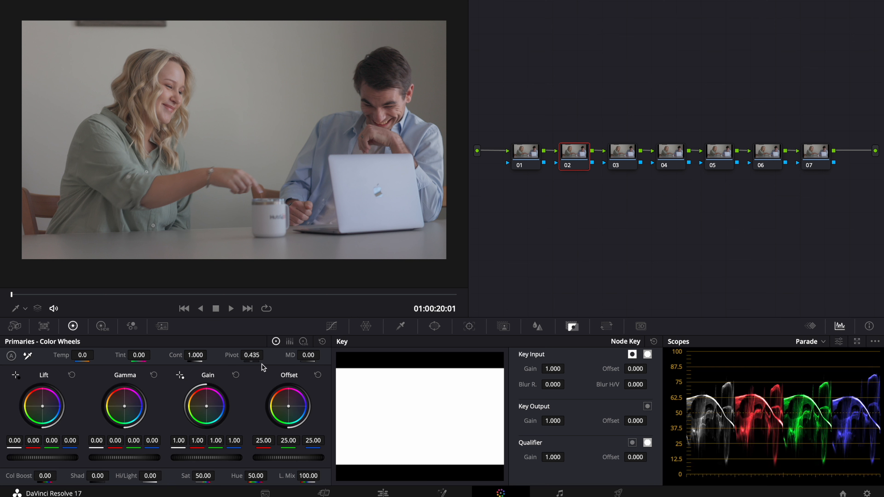
pyautogui.click(195, 355)
pyautogui.write('1.4')
pyautogui.press('Return')
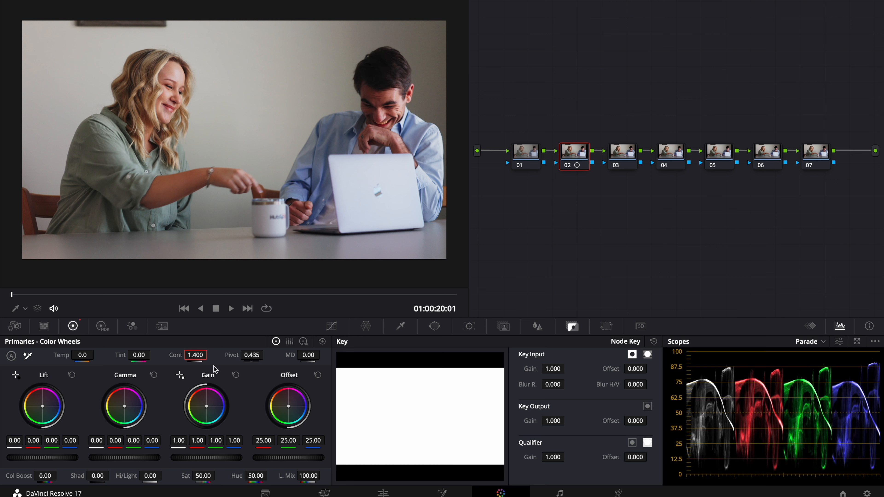
pyautogui.moveTo(242, 356); pyautogui.dragTo(261, 356)
pyautogui.click(254, 355)
pyautogui.write('.3')
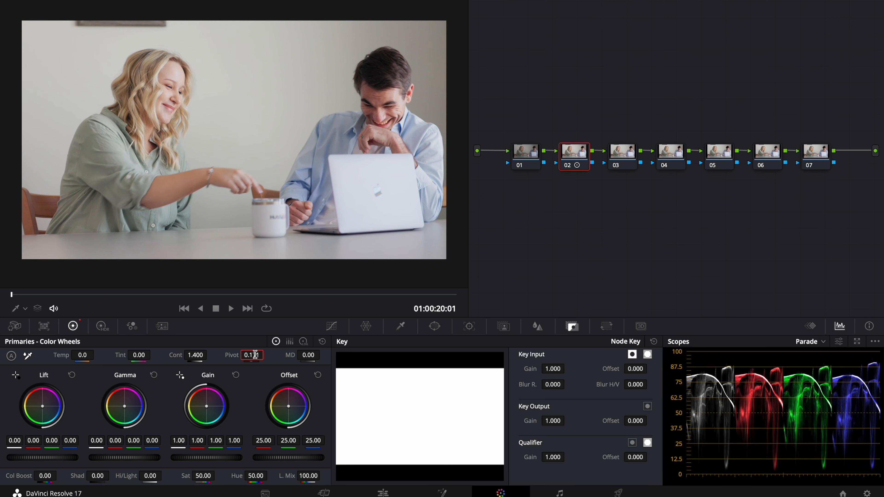
pyautogui.press('Return')
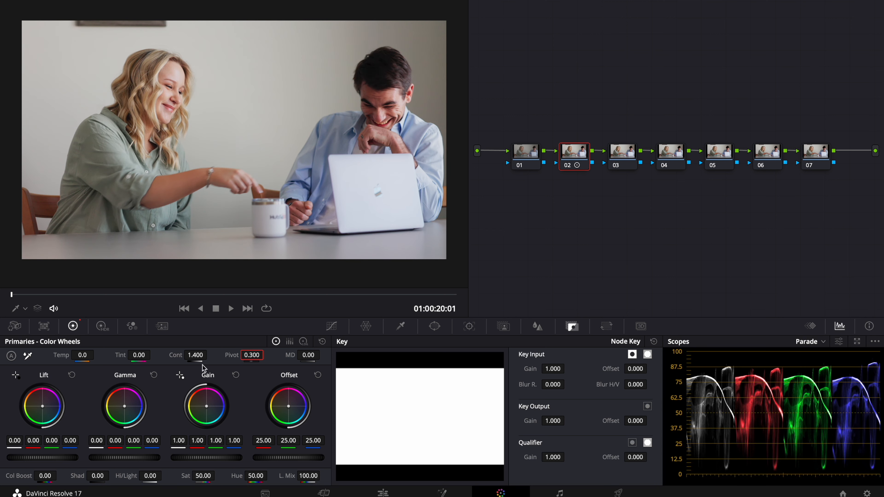
# Refine node 02's primaries with a contrast of 1.350, gain of 0.80 and gamma of 0.05.
pyautogui.click(196, 355)
pyautogui.write('1.25')
pyautogui.press('Return')
pyautogui.moveTo(215, 461); pyautogui.dragTo(194, 450)
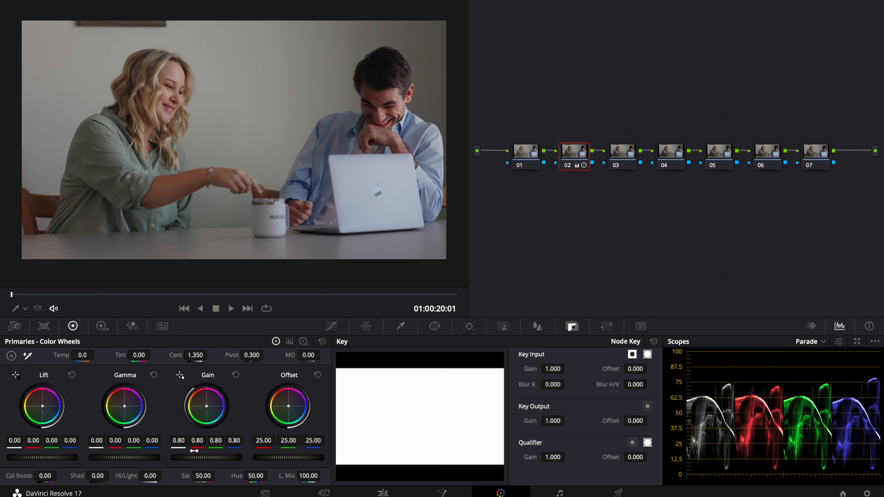
pyautogui.moveTo(127, 462); pyautogui.dragTo(202, 463)
# Toggle node 02 off and on to compare the image with and without its correction.
pyautogui.press('super+d')
pyautogui.press('super+d')
pyautogui.press('super+d')
pyautogui.press('super+d')
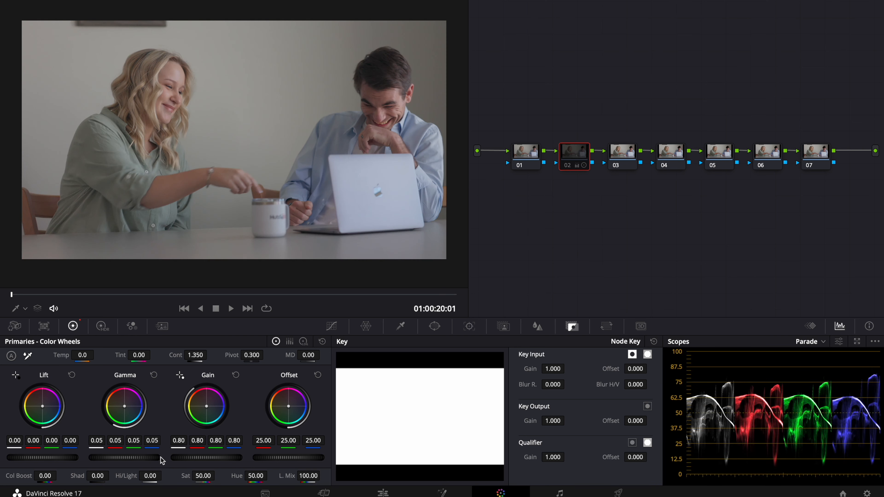
# On node 01, set the HDR exposures to -0.13 for Highlight, -0.11 for Light and 0.16 for Shadow.
pyautogui.click(519, 152)
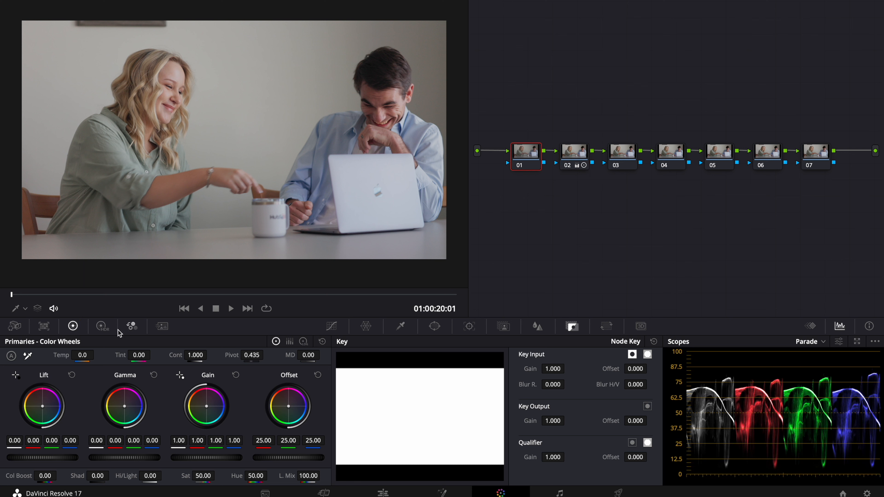
pyautogui.click(102, 326)
pyautogui.click(181, 357)
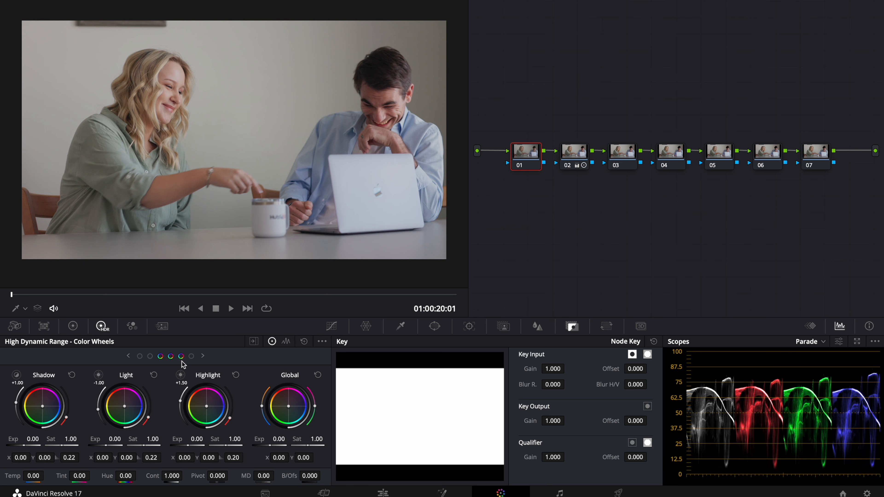
pyautogui.moveTo(192, 446); pyautogui.dragTo(190, 446)
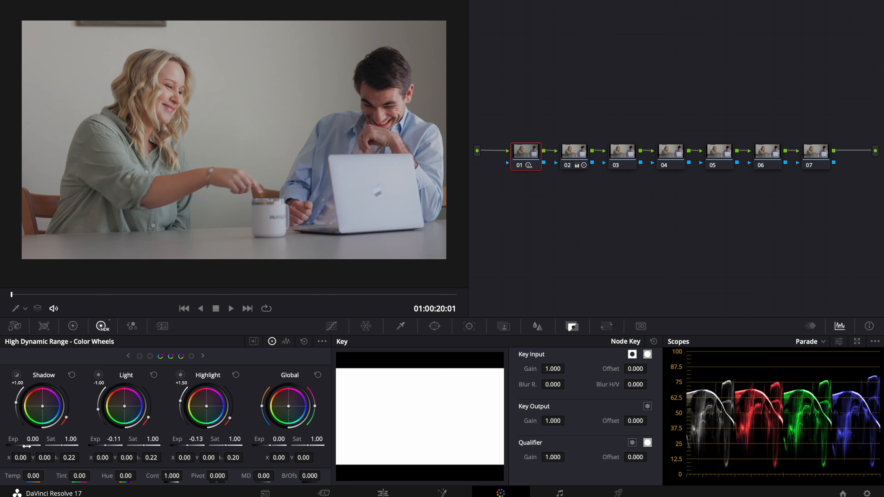
pyautogui.moveTo(27, 446); pyautogui.dragTo(66, 447)
# Disable and re-enable nodes 01 and 02 together to compare the grade before and after.
pyautogui.moveTo(589, 131); pyautogui.dragTo(494, 167)
pyautogui.press('super+d')
pyautogui.press('super+d')
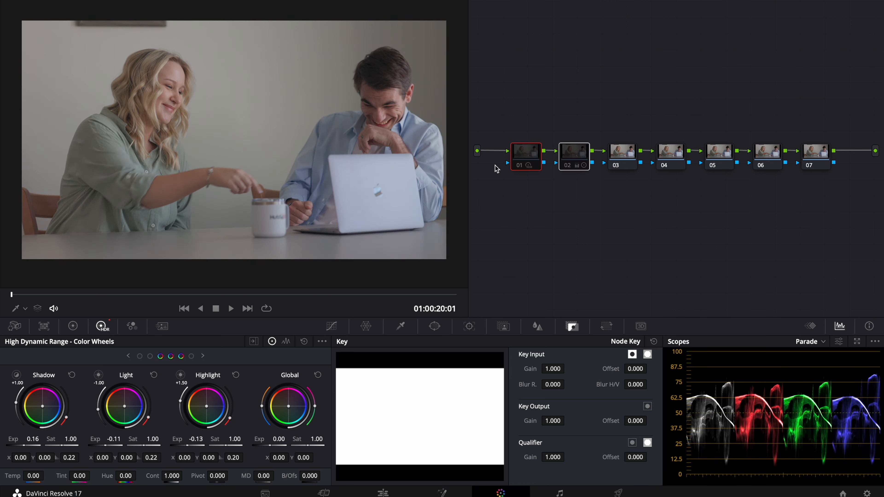
# Set node 02's saturation to 75 in the primary color wheels.
pyautogui.click(580, 167)
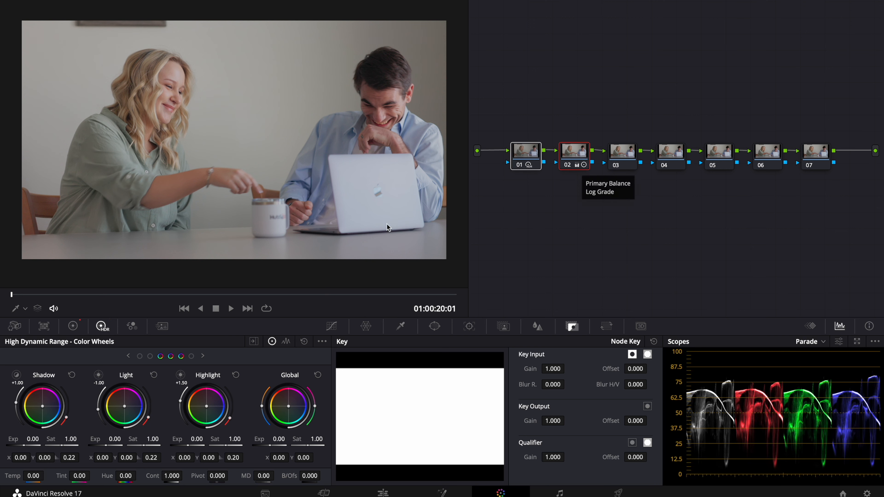
pyautogui.click(73, 326)
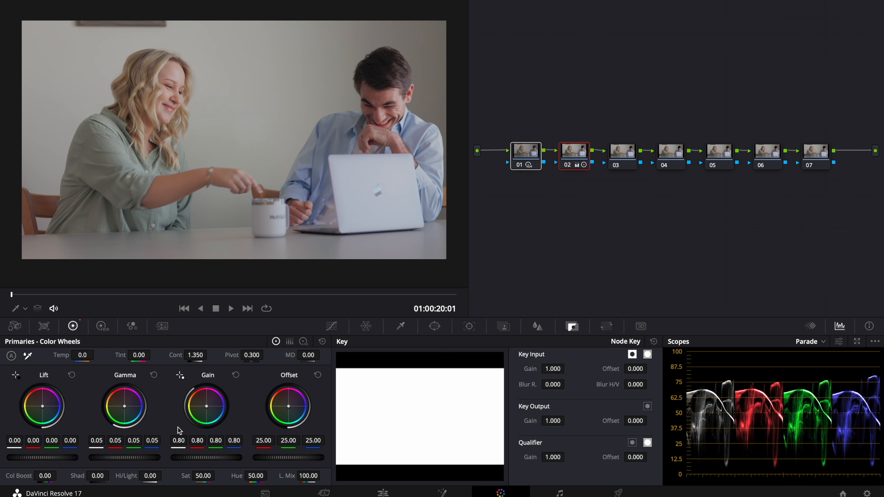
pyautogui.click(203, 475)
pyautogui.write('75')
pyautogui.press('Return')
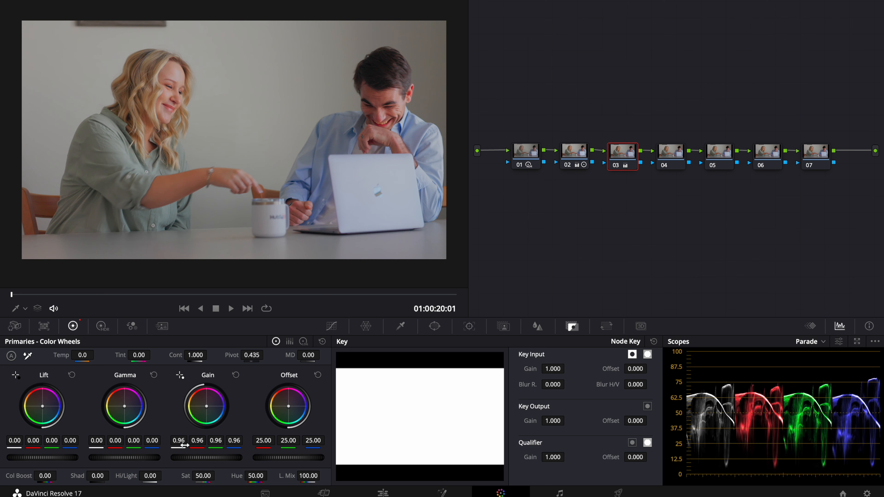
# Set the luminance (Y) value of node 03's gain to 1.00.
pyautogui.doubleClick(179, 442)
pyautogui.write('.')
pyautogui.press('Return')
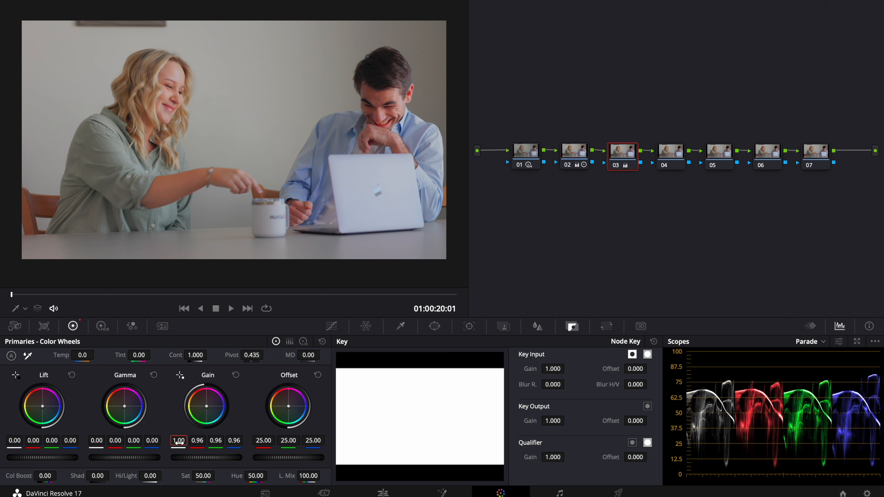
# Add a layer node below node 03 and apply the Chroma Dark preset to it.
pyautogui.hotkey('alt', 'l')
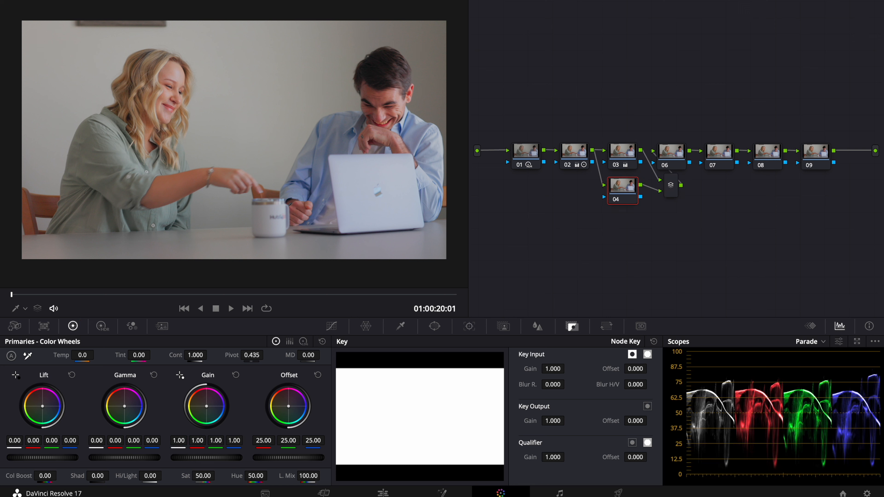
pyautogui.click(331, 0)
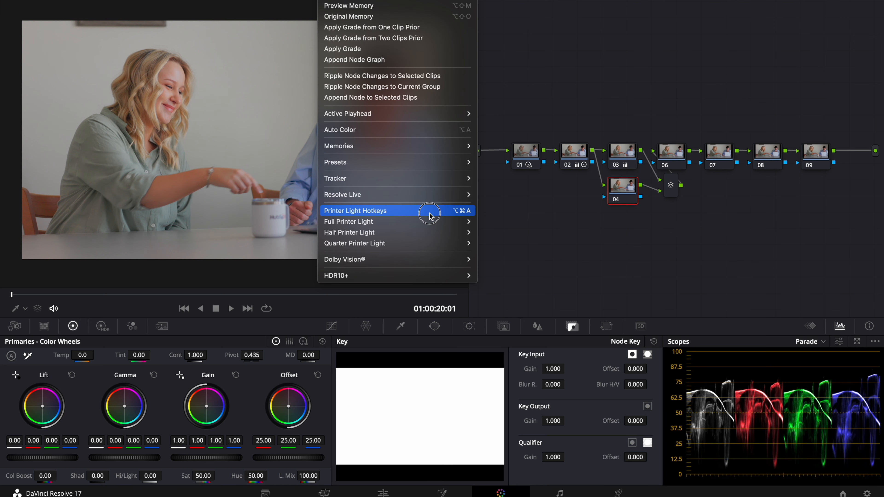
pyautogui.moveTo(450, 164)
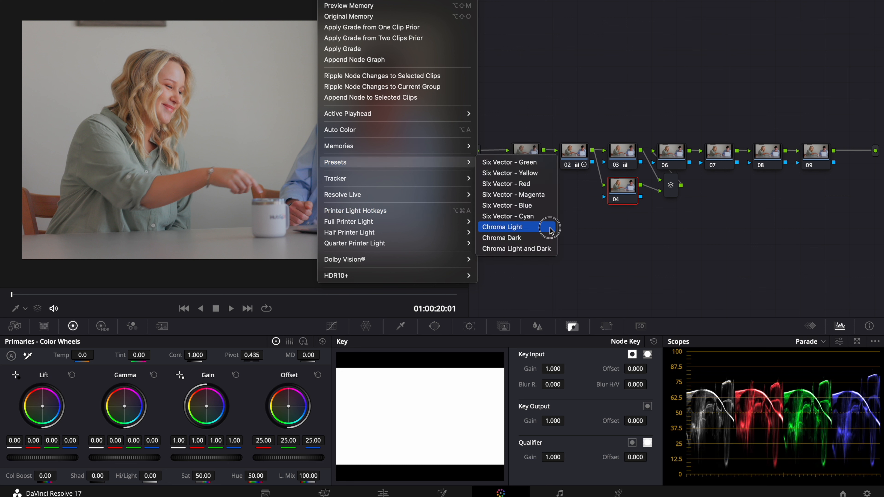
pyautogui.click(555, 238)
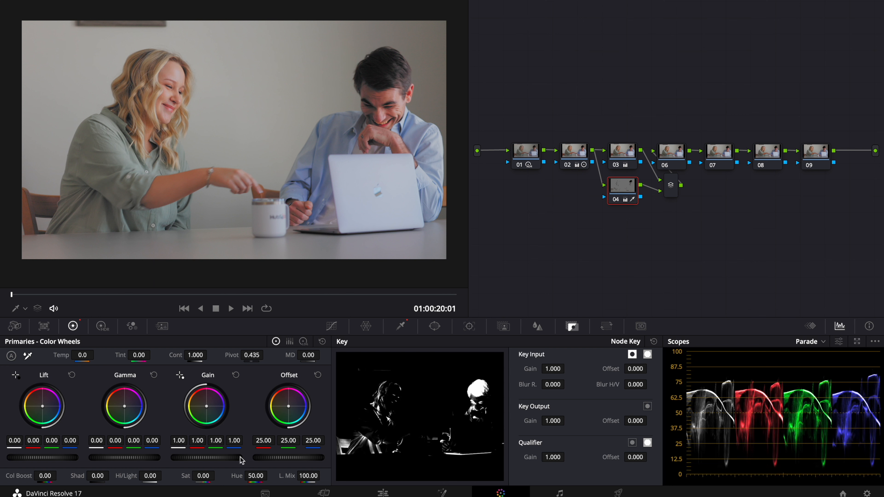
# Set the saturation of the Chroma Dark node 04 to 45.
pyautogui.click(205, 475)
pyautogui.doubleClick(206, 476)
pyautogui.write('45')
pyautogui.press('Return')
# Add another layer node below node 04 and apply the Resolve FX Beauty effect to it.
pyautogui.hotkey('alt', 'l')
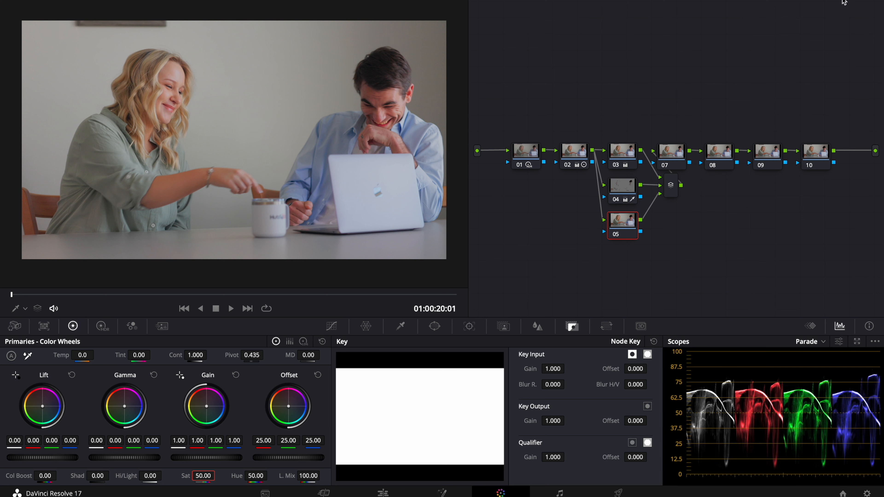
pyautogui.click(815, 0)
pyautogui.click(857, 0)
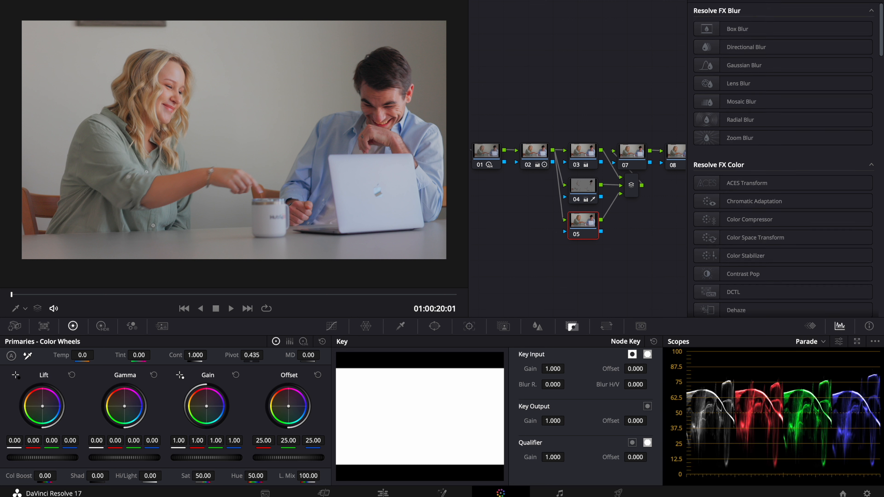
pyautogui.write('beauty')
pyautogui.moveTo(706, 29); pyautogui.dragTo(583, 225)
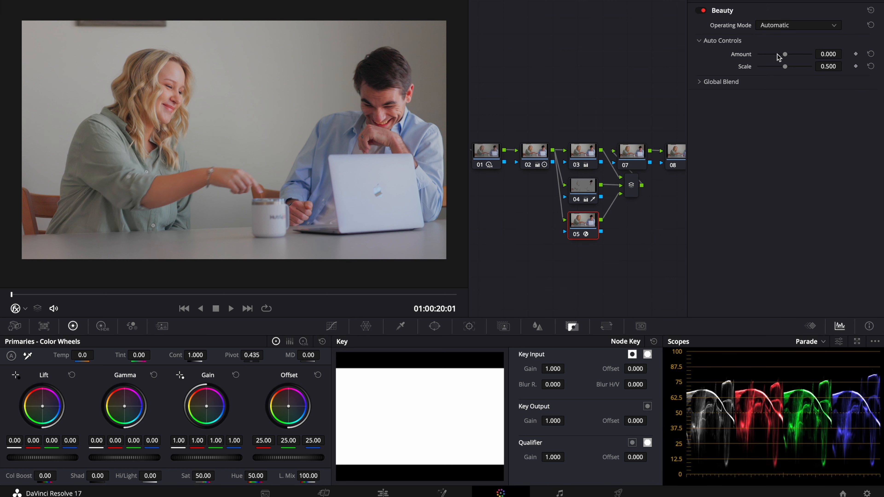
# Try the Beauty effect's amount at 1.500, reset it, and raise it to about 0.48.
pyautogui.moveTo(786, 56); pyautogui.dragTo(213, 94)
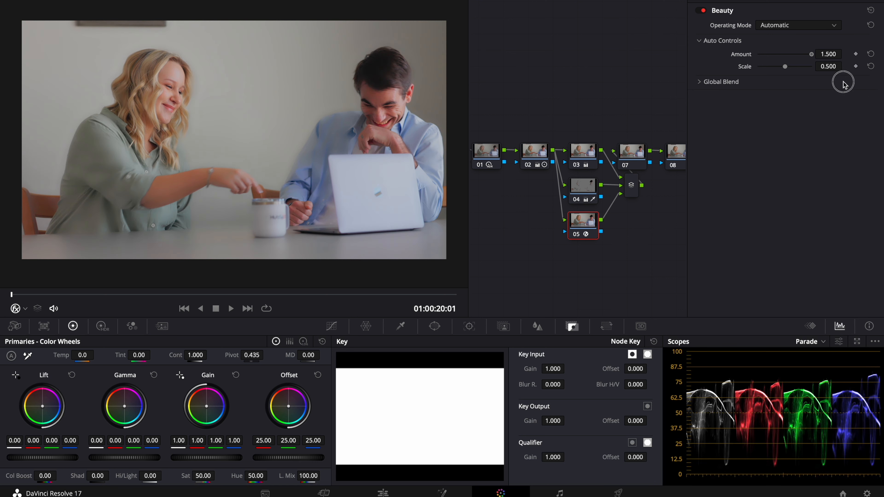
pyautogui.click(871, 54)
pyautogui.moveTo(784, 54); pyautogui.dragTo(795, 74)
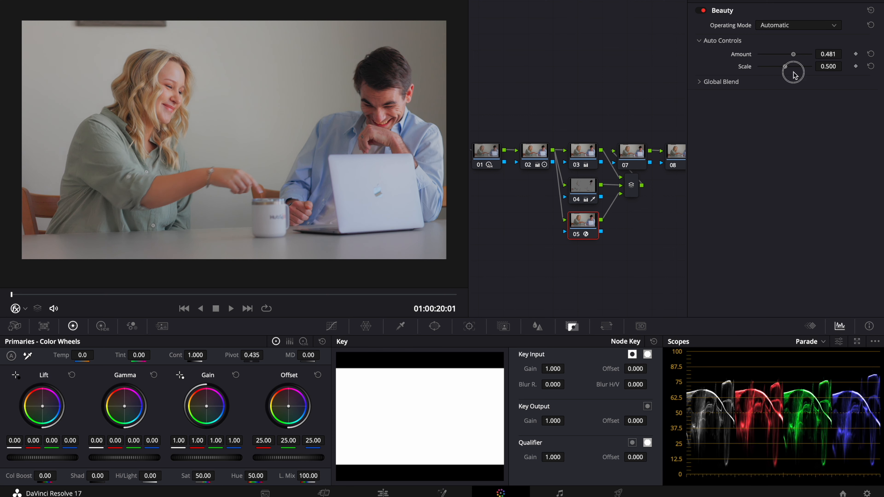
pyautogui.moveTo(794, 74)
pyautogui.mouseDown()
pyautogui.moveTo(768, 72)
pyautogui.moveTo(786, 67)
pyautogui.mouseUp()
pyautogui.doubleClick(830, 53)
# Set node 02's midtone detail to 25 and hide the effects library.
pyautogui.click(536, 162)
pyautogui.doubleClick(301, 355)
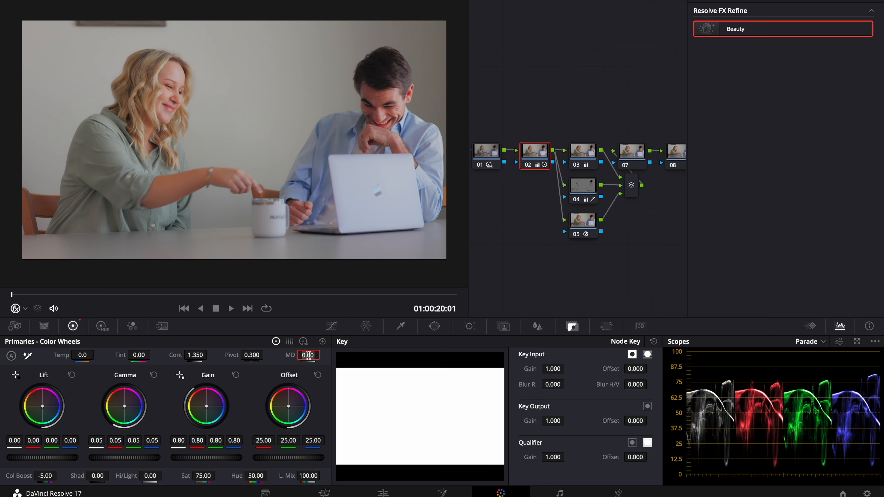
pyautogui.write('25')
pyautogui.press('Return')
pyautogui.click(812, 0)
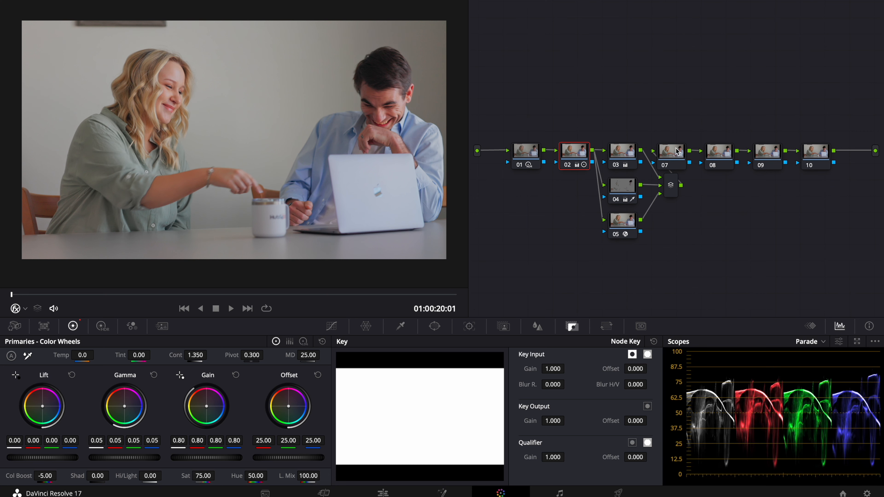
# Find the Resolve FX Glow effect in the effects library and apply it to node 07.
pyautogui.click(675, 159)
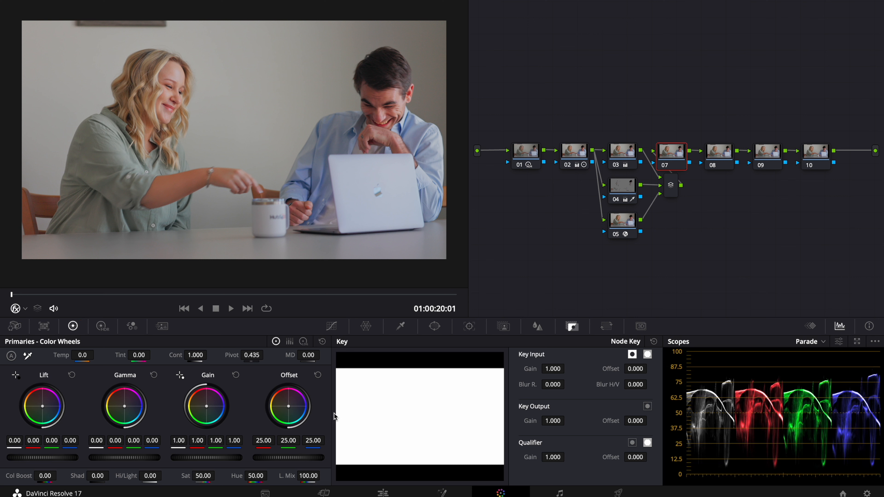
pyautogui.click(812, 1)
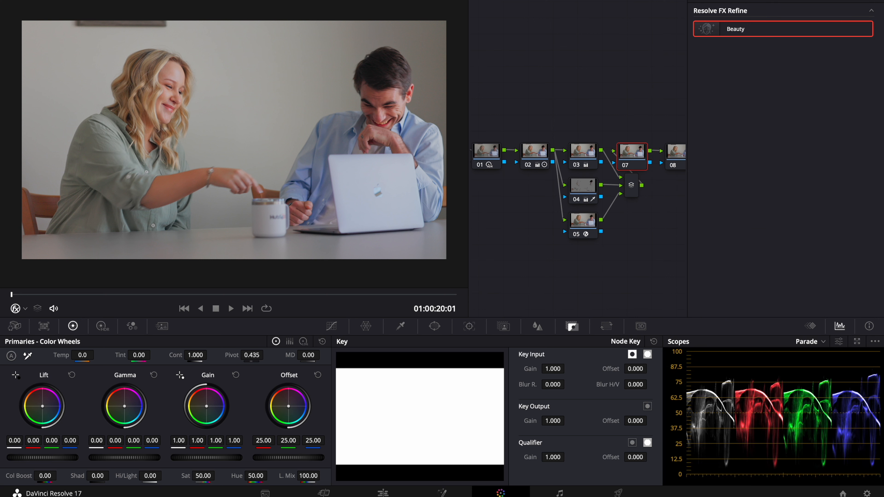
pyautogui.write('glow')
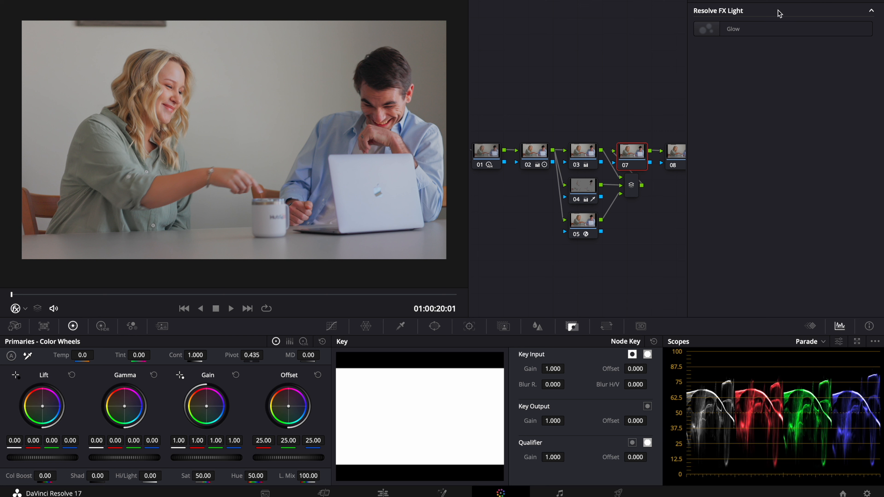
pyautogui.moveTo(773, 28); pyautogui.dragTo(634, 151)
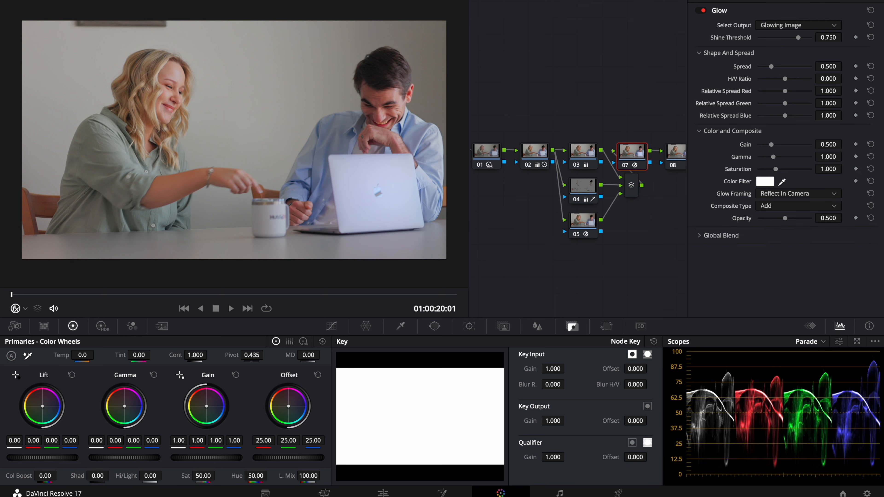
# Set the Glow's shine threshold to 0, composite type to Softlight and global blend to about 0.44, comparing with node 07 disabled.
pyautogui.moveTo(780, 37); pyautogui.dragTo(742, 40)
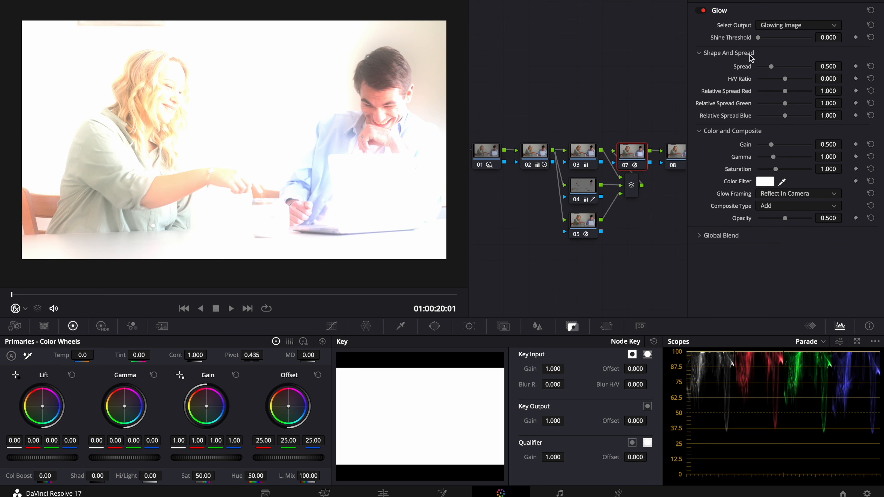
pyautogui.click(769, 204)
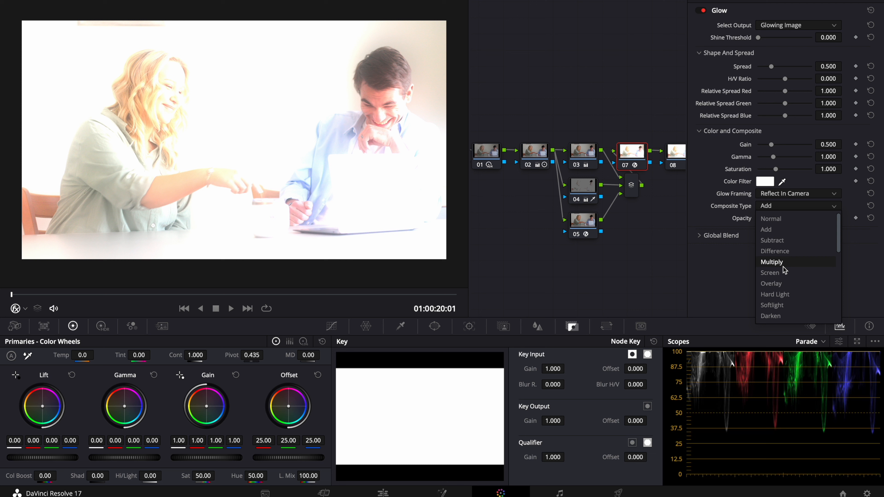
pyautogui.click(785, 308)
pyautogui.click(698, 235)
pyautogui.moveTo(804, 252); pyautogui.dragTo(783, 257)
pyautogui.hotkey('ctrl', 'd')
pyautogui.hotkey('ctrl', 'd')
pyautogui.hotkey('ctrl', 'd')
pyautogui.hotkey('ctrl', 'd')
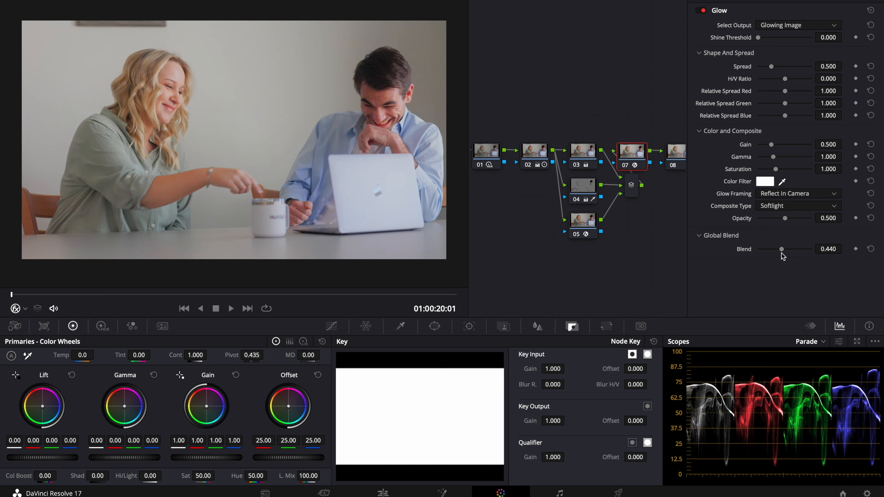
# Limit node 07's luminance qualifier to a high of 60 with a high softness of 16.
pyautogui.click(400, 326)
pyautogui.click(543, 471)
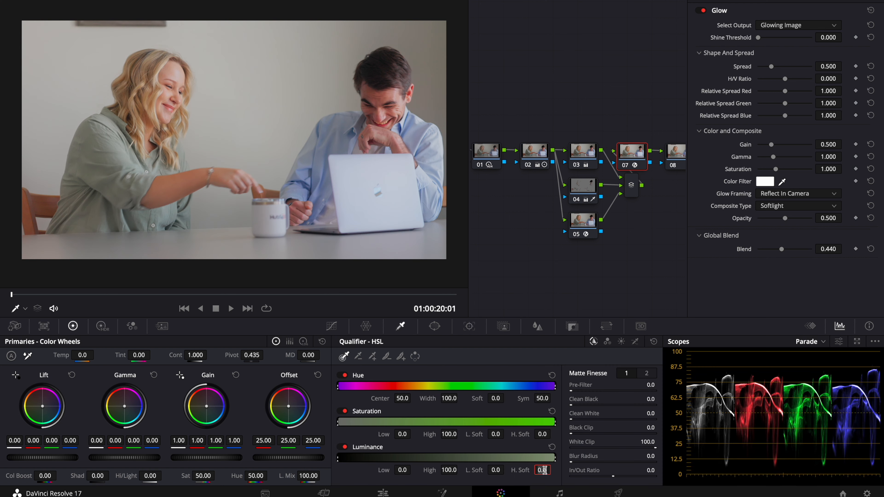
pyautogui.write('16')
pyautogui.press('Return')
pyautogui.click(445, 470)
pyautogui.write('16')
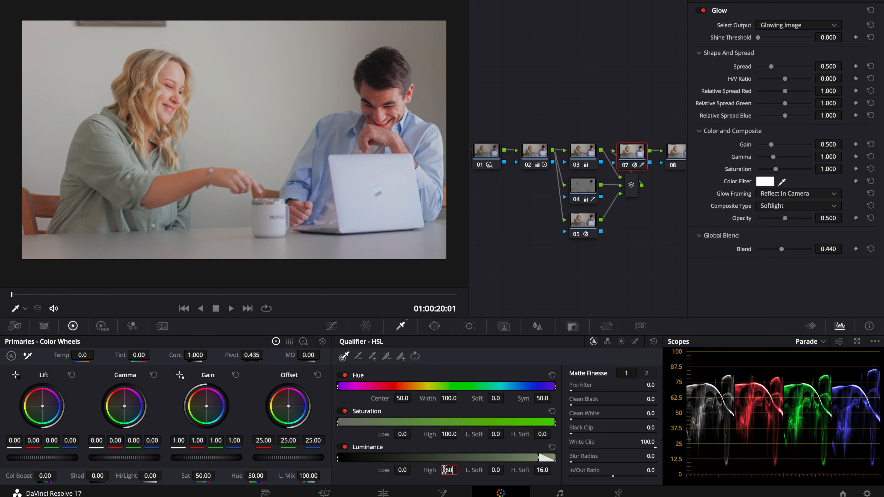
pyautogui.press('Return')
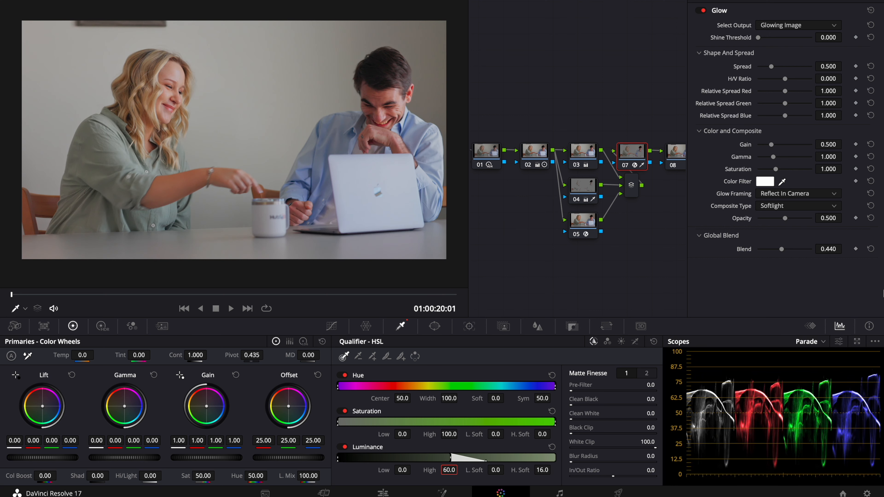
# Set the Glow's global blend to 1.000 and check node 07's qualified area in the highlight view.
pyautogui.moveTo(781, 249); pyautogui.dragTo(838, 251)
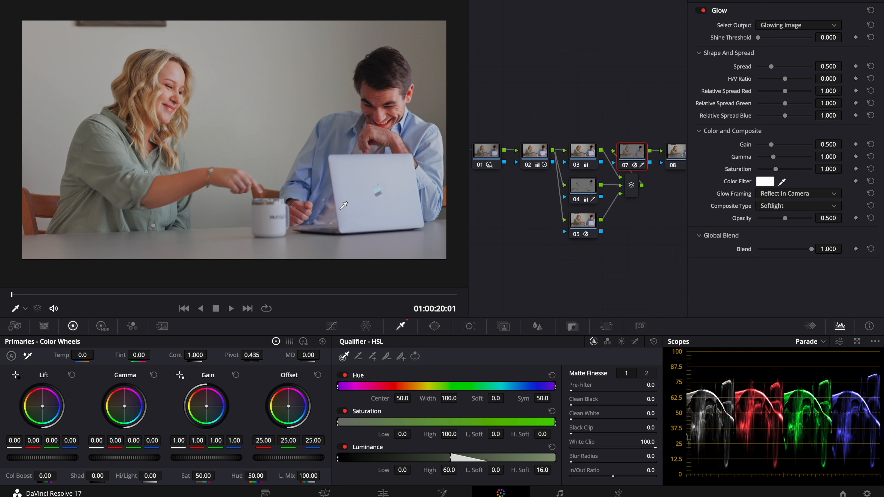
pyautogui.hotkey('shift', 'h')
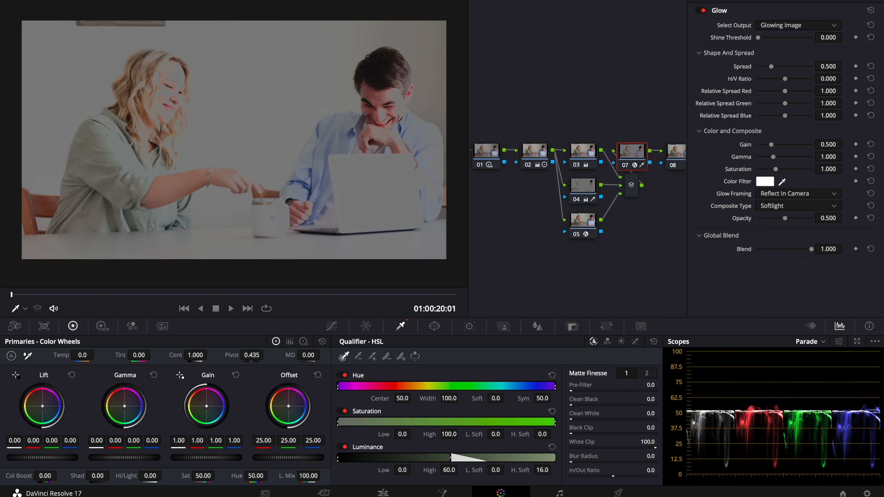
pyautogui.hotkey('shift', 'h')
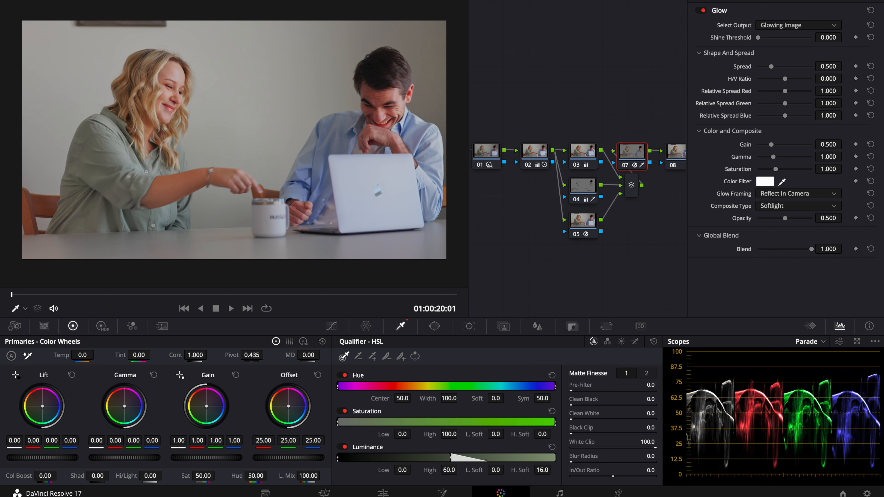
# Hide the effects library and compare the image with node 07 disabled and enabled.
pyautogui.click(826, 1)
pyautogui.press('super+d')
pyautogui.press('super+d')
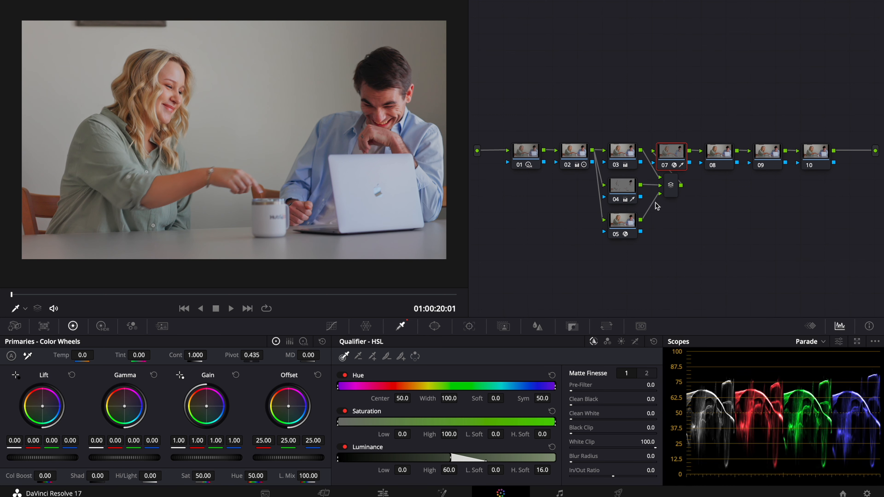
# Show the histogram behind node 08's custom curve and slightly raise a point in the upper midtones.
pyautogui.click(721, 156)
pyautogui.click(331, 326)
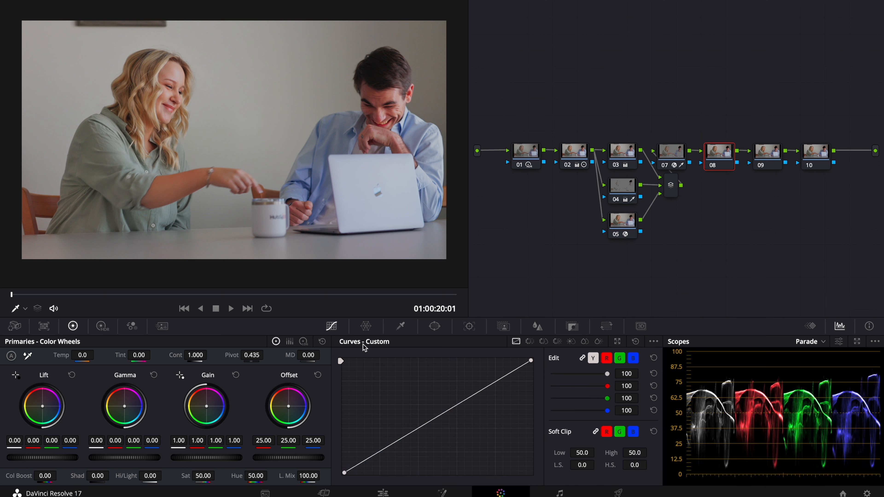
pyautogui.moveTo(651, 342); pyautogui.dragTo(671, 406)
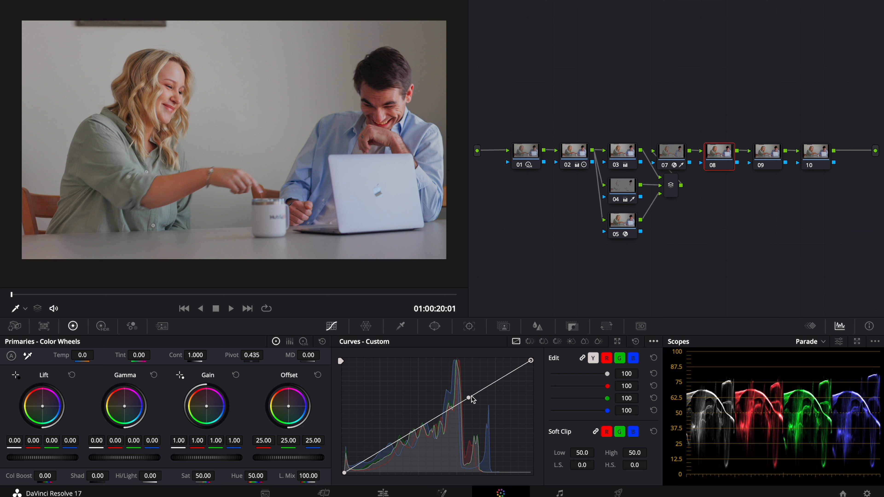
pyautogui.moveTo(468, 397); pyautogui.dragTo(466, 386)
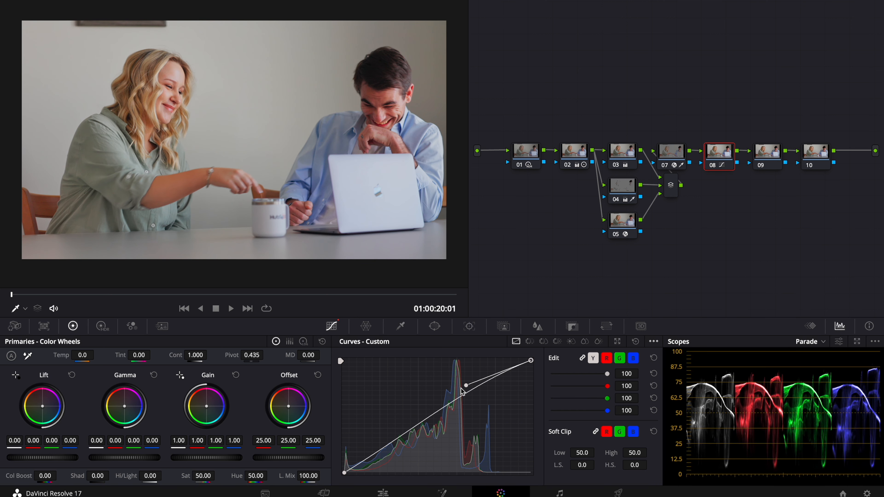
# Tidy the node graph: center layer nodes 03 to 05 around the mixer, line up the following nodes, and select node 09.
pyautogui.moveTo(626, 138); pyautogui.dragTo(618, 294)
pyautogui.moveTo(627, 230); pyautogui.dragTo(626, 195)
pyautogui.moveTo(670, 184); pyautogui.dragTo(698, 163)
pyautogui.moveTo(732, 128); pyautogui.dragTo(821, 169)
pyautogui.moveTo(767, 154); pyautogui.dragTo(794, 157)
pyautogui.click(794, 158)
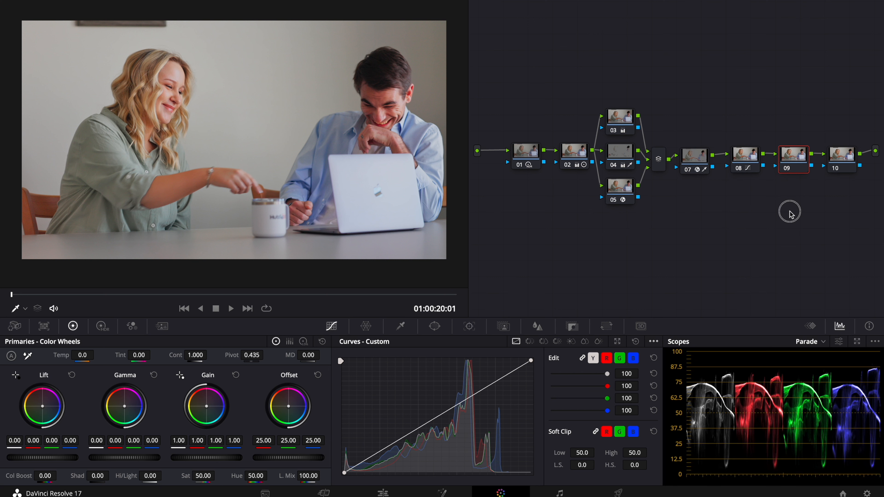
# Compare the ungraded and graded image by toggling nodes 01 to 08 together, then clear the selection.
pyautogui.moveTo(748, 204); pyautogui.dragTo(527, 93)
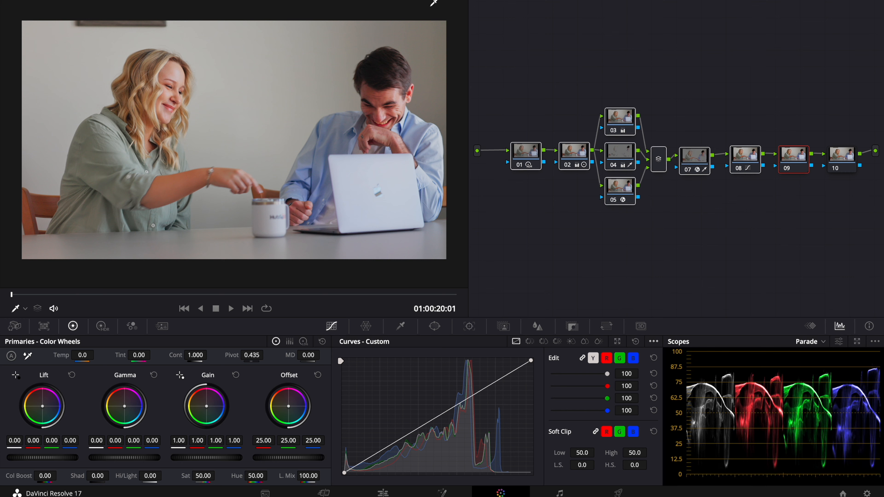
pyautogui.press('super+d')
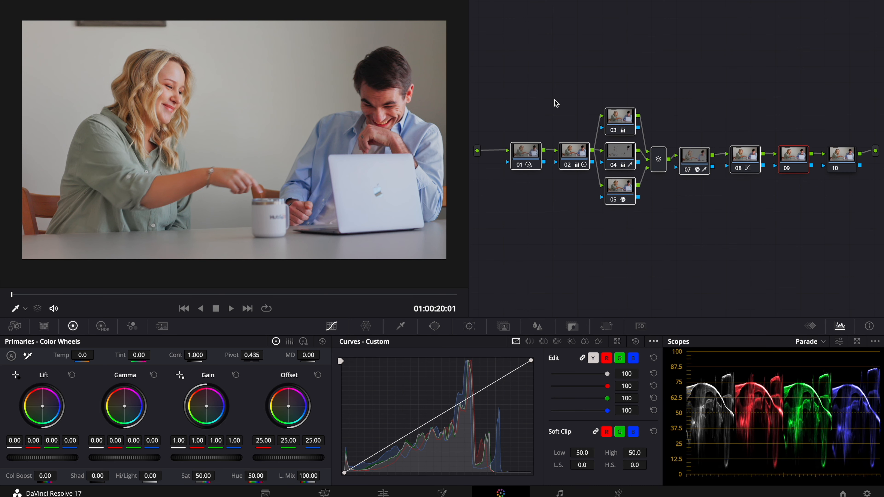
pyautogui.click(790, 195)
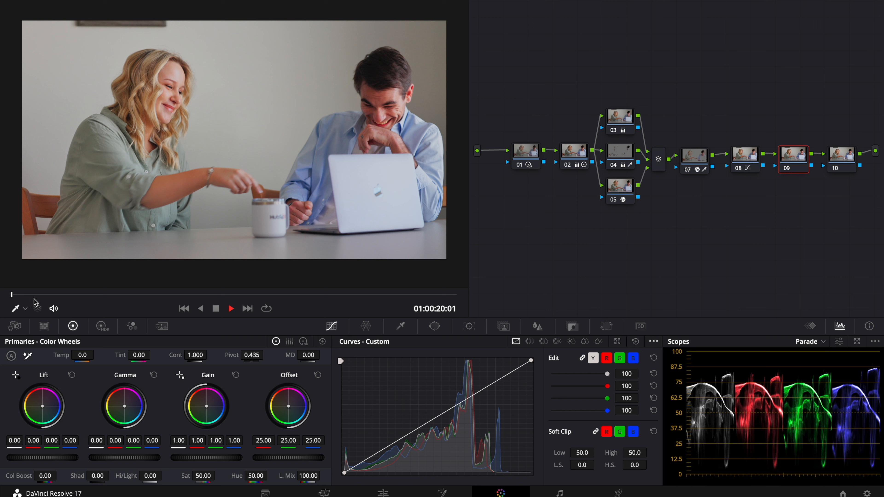
# Play through the clip to review the grade, then return to its first frame.
pyautogui.press('space')
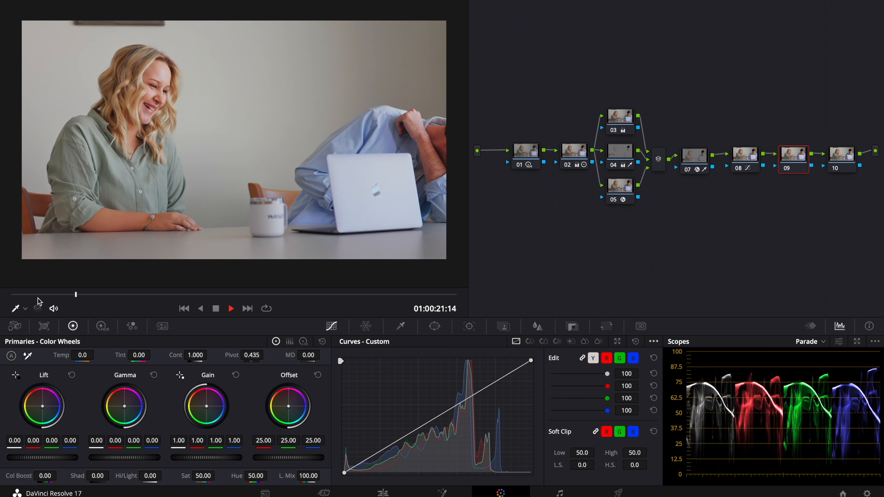
pyautogui.press('space')
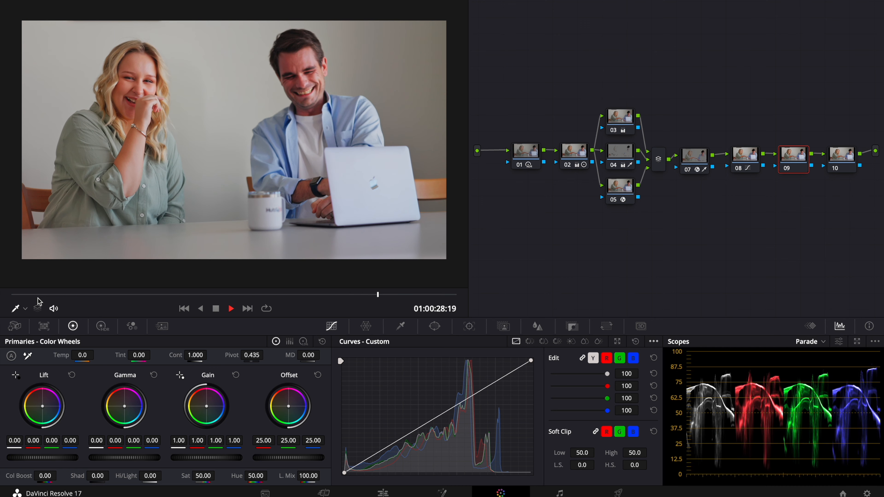
pyautogui.press('space')
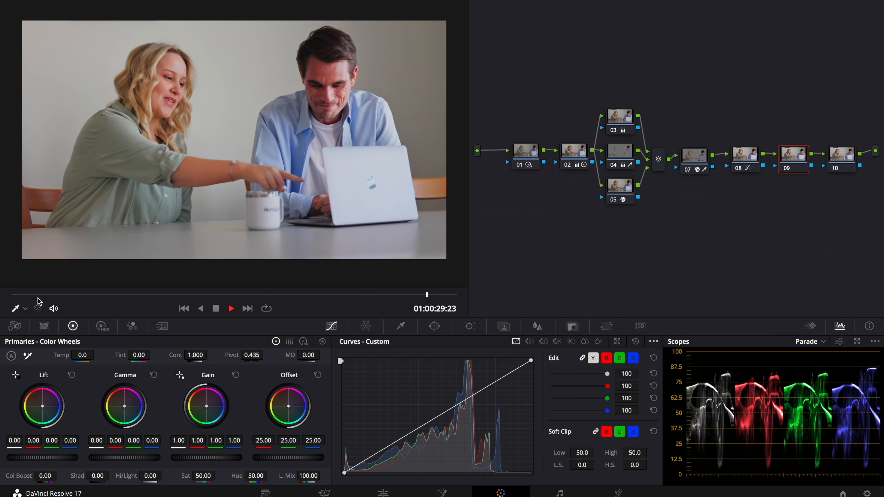
pyautogui.press('space')
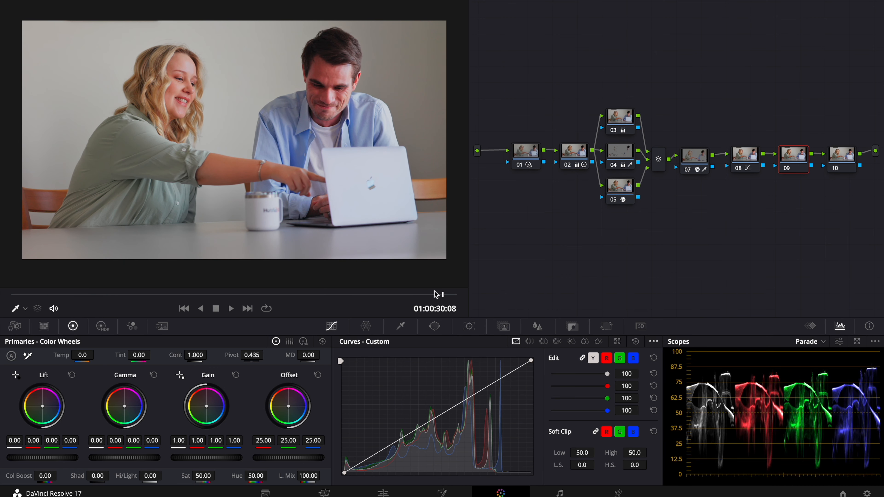
pyautogui.click(11, 295)
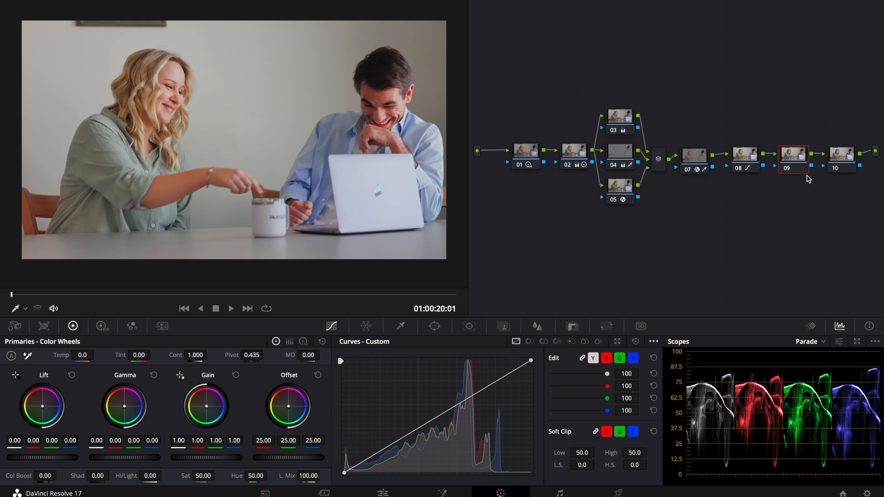
# Add a layer node below node 05 and key the man's blue shirt in it with the HSL qualifier, viewed in highlight.
pyautogui.click(620, 190)
pyautogui.hotkey('alt', 'p')
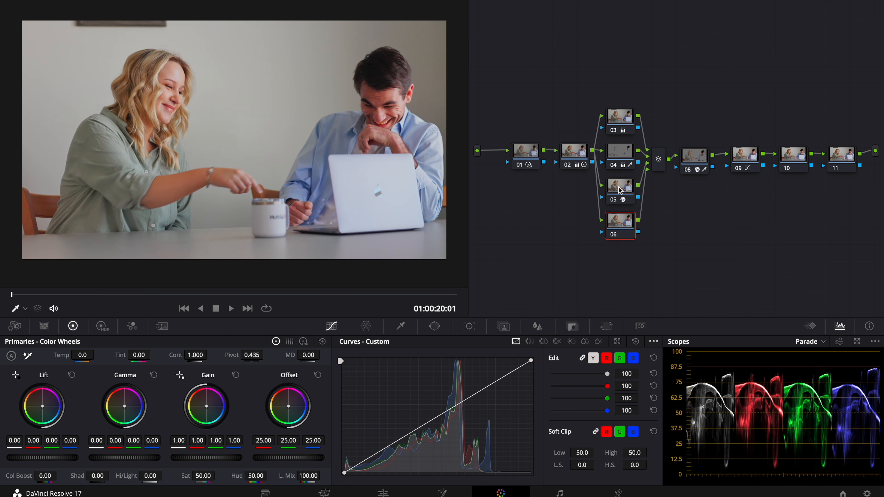
pyautogui.hotkey('ctrl', 'z')
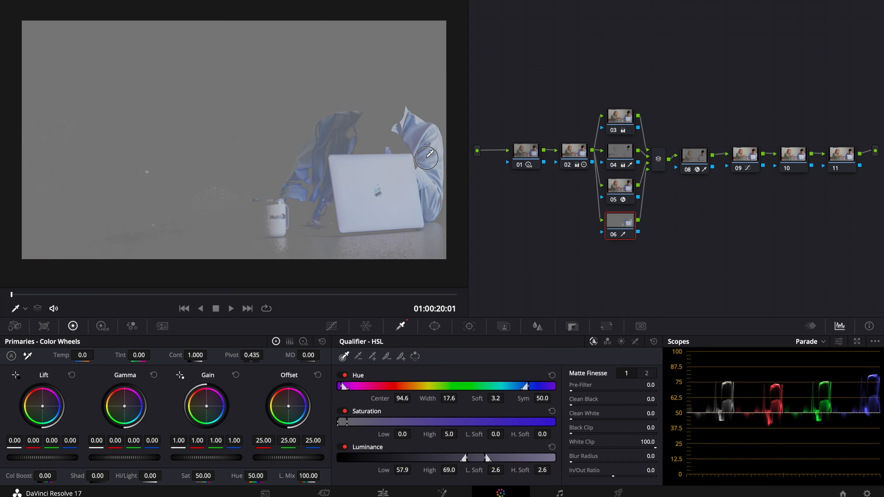
pyautogui.moveTo(426, 138); pyautogui.dragTo(401, 124)
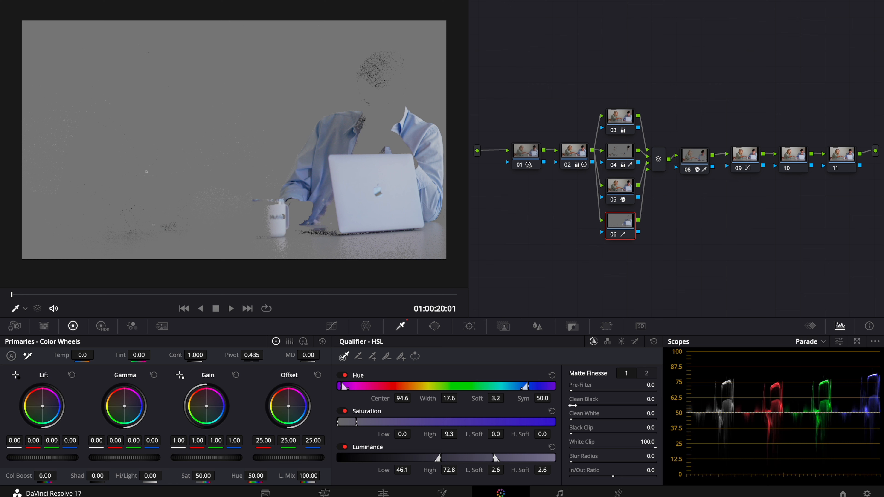
# Clean up node 06's key with clean black 11.8, black clip 16.5, blur radius 46.7 and denoise about 53.
pyautogui.moveTo(572, 406); pyautogui.dragTo(782, 477)
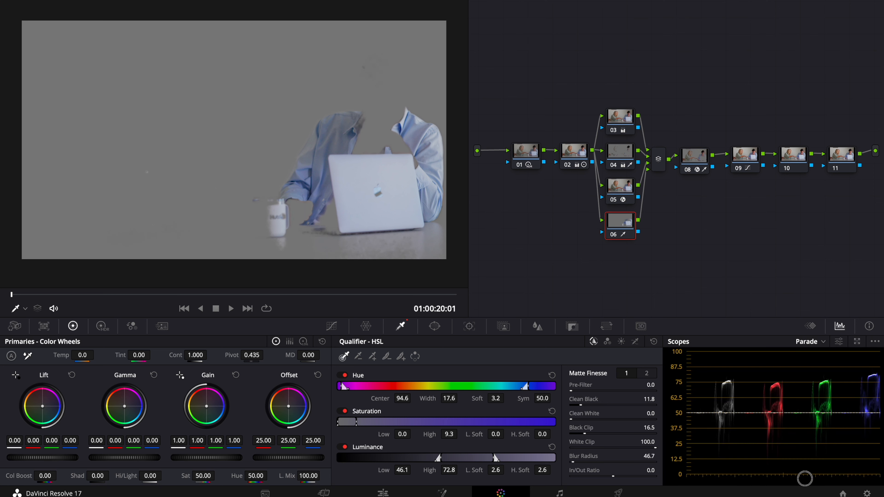
pyautogui.click(647, 373)
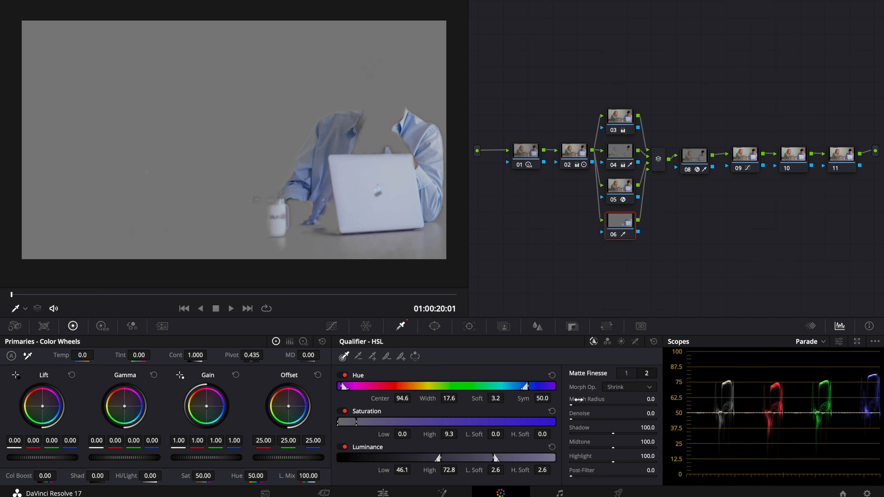
pyautogui.moveTo(585, 419); pyautogui.dragTo(581, 419)
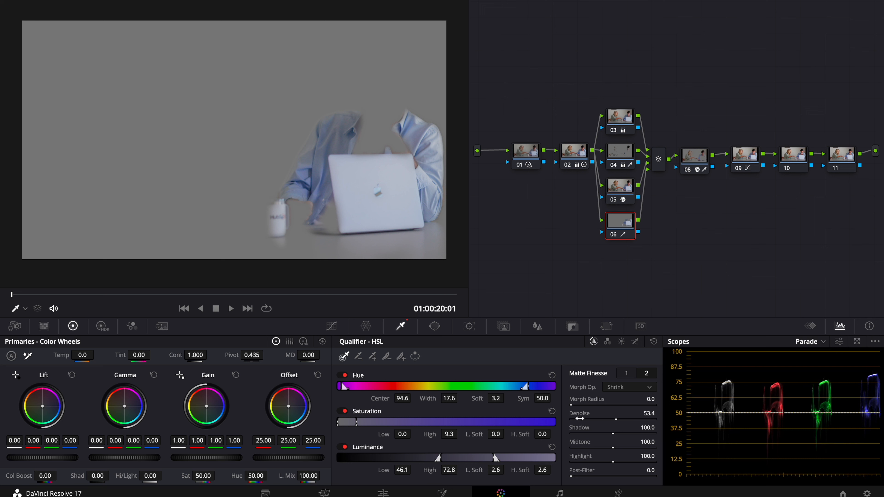
# Refine node 06's key to hue center 96.3, saturation high 7.2, luminance 56.4–64.2 and denoise 77, check it in playback, and leave highlight view.
pyautogui.moveTo(468, 458)
pyautogui.mouseDown()
pyautogui.moveTo(438, 458)
pyautogui.moveTo(469, 458)
pyautogui.moveTo(460, 458)
pyautogui.mouseUp()
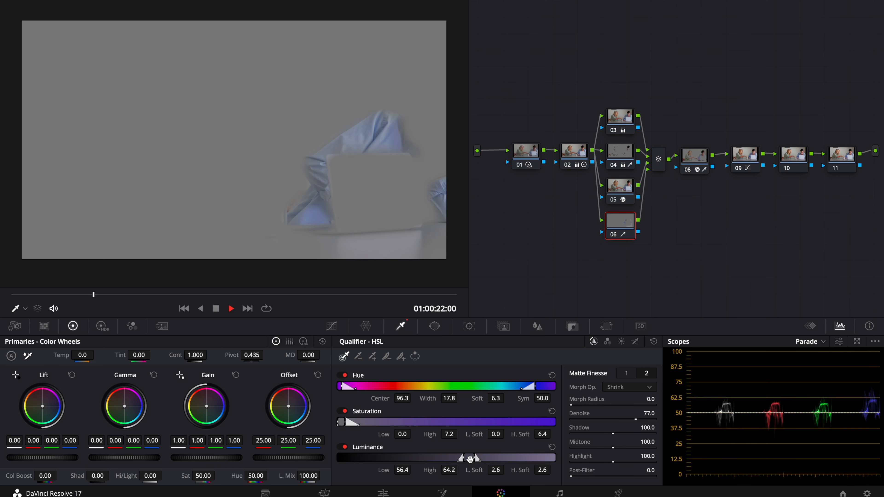
pyautogui.press('space')
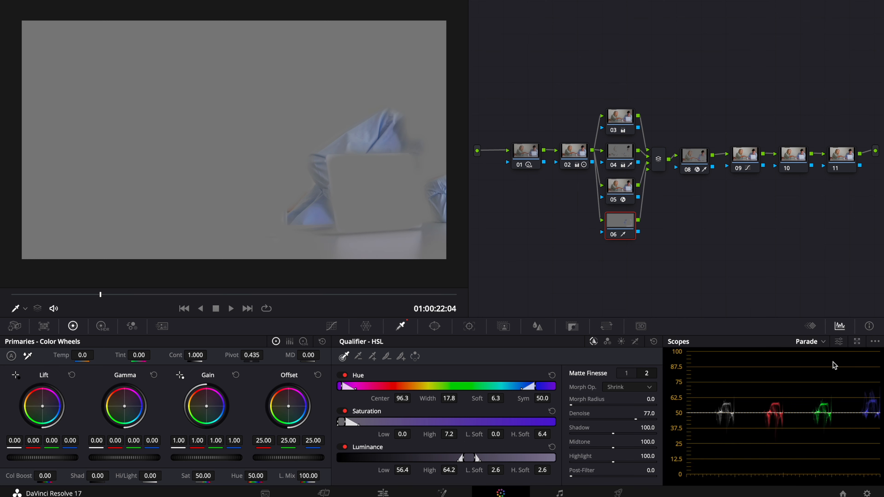
pyautogui.hotkey('shift', 'h')
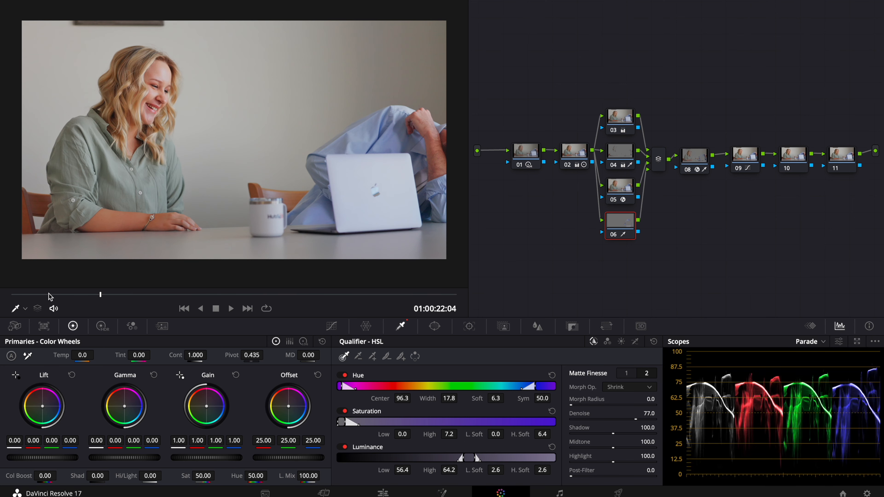
# Return to the clip's first frame and set node 06's temperature to -900.
pyautogui.press('Home')
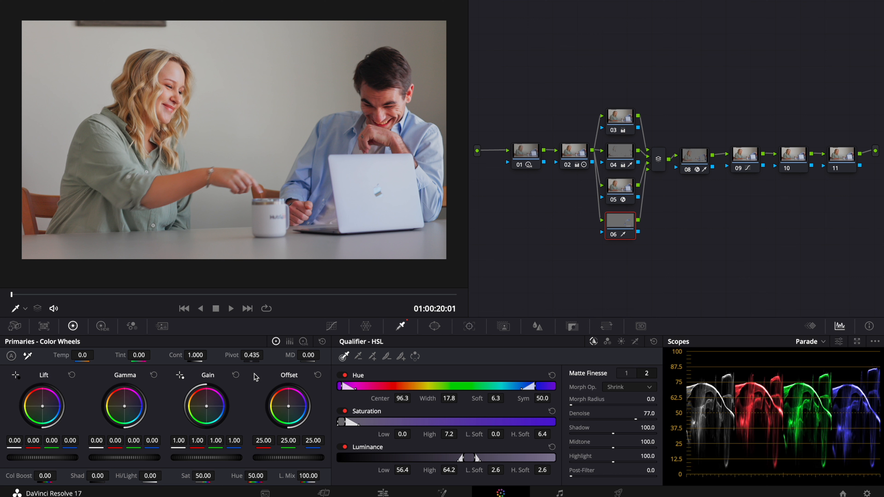
pyautogui.moveTo(87, 356); pyautogui.dragTo(23, 360)
pyautogui.click(87, 356)
pyautogui.write('-6800')
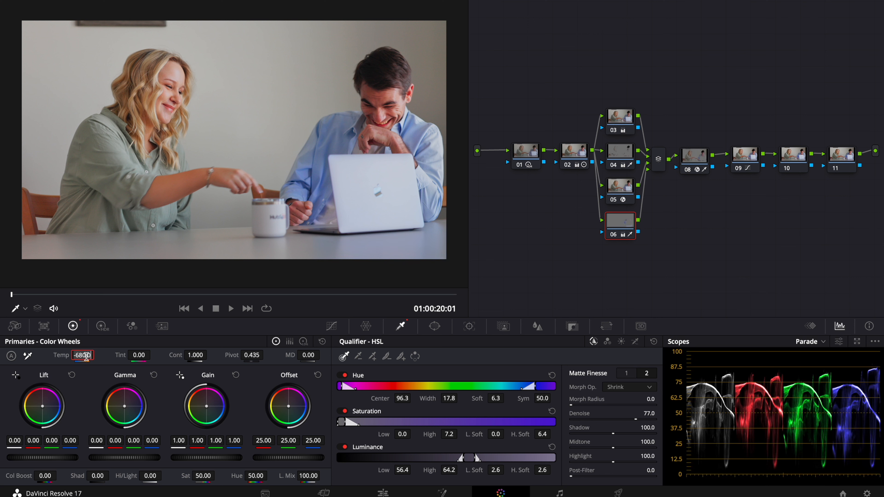
pyautogui.write('0')
pyautogui.press('Return')
pyautogui.click(86, 357)
pyautogui.press('BackSpace')
pyautogui.press('BackSpace')
pyautogui.press('BackSpace')
pyautogui.press('BackSpace')
pyautogui.press('BackSpace')
# Lower the white point of node 06's custom curve slightly, bow its upper part upward, and scrub the clip to check the shirt.
pyautogui.click(331, 326)
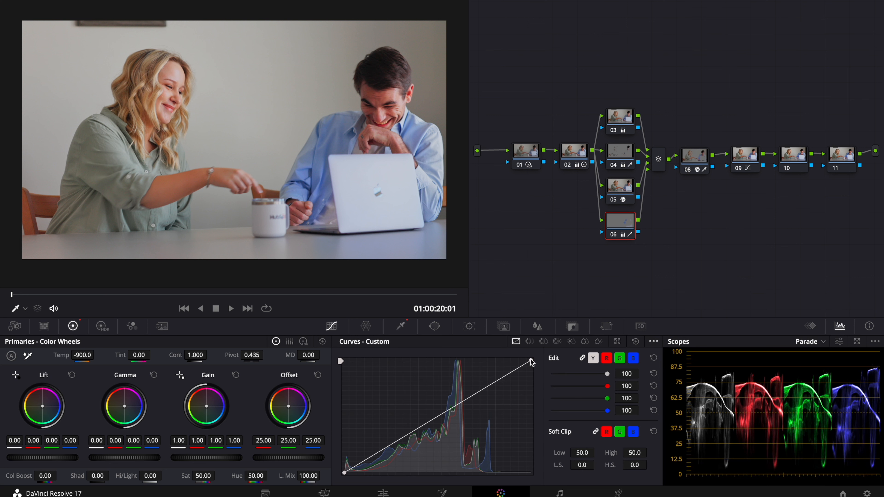
pyautogui.moveTo(532, 362)
pyautogui.mouseDown()
pyautogui.moveTo(533, 416)
pyautogui.moveTo(531, 349)
pyautogui.moveTo(533, 369)
pyautogui.mouseUp()
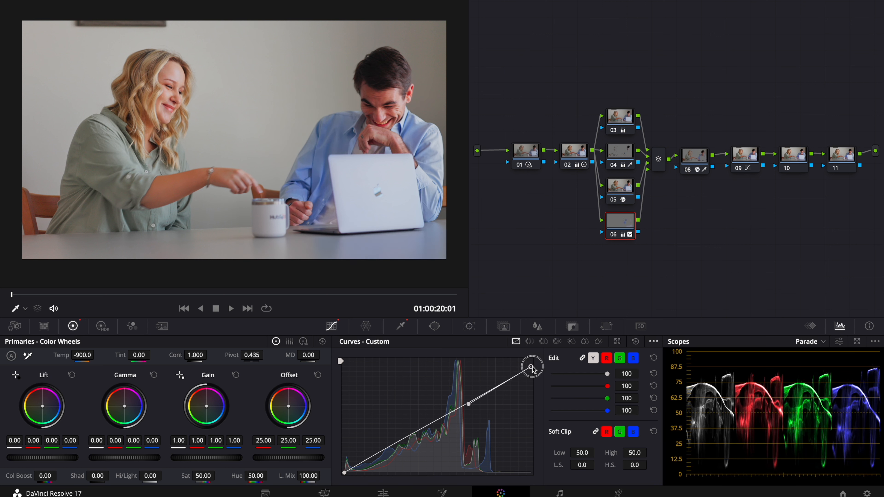
pyautogui.moveTo(469, 407); pyautogui.dragTo(469, 379)
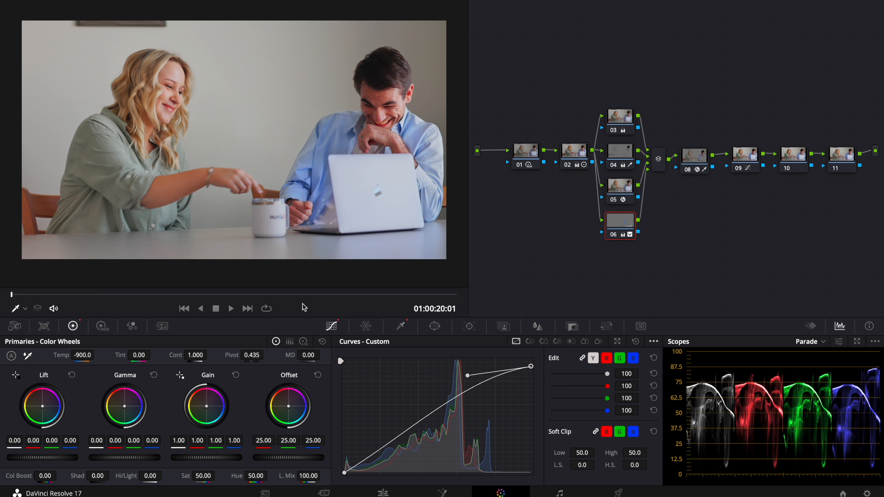
pyautogui.moveTo(74, 294); pyautogui.dragTo(303, 309)
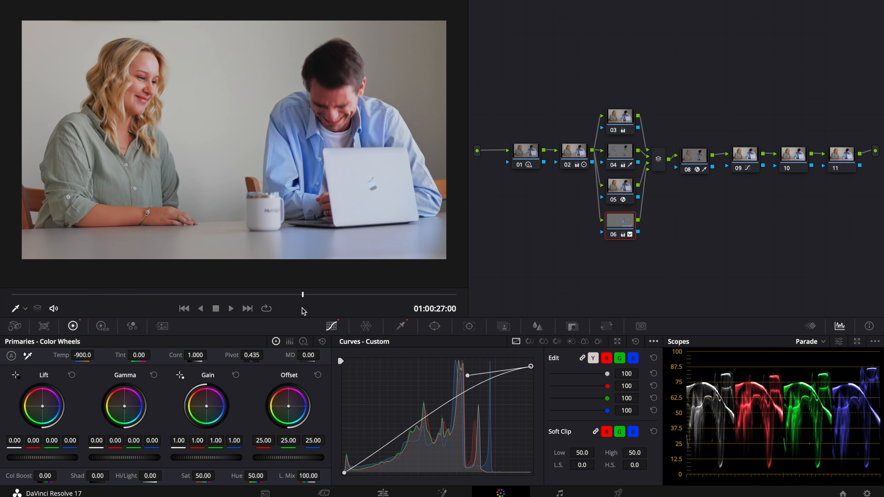
# At 01:00:29:23 in highlight view, add a gradient window to node 06 with pan 59.68, tilt 45.23, rotation -4.95 and softness 4.64.
pyautogui.moveTo(415, 294)
pyautogui.mouseDown()
pyautogui.moveTo(60, 294)
pyautogui.moveTo(426, 294)
pyautogui.mouseUp()
pyautogui.hotkey('shift', 'h')
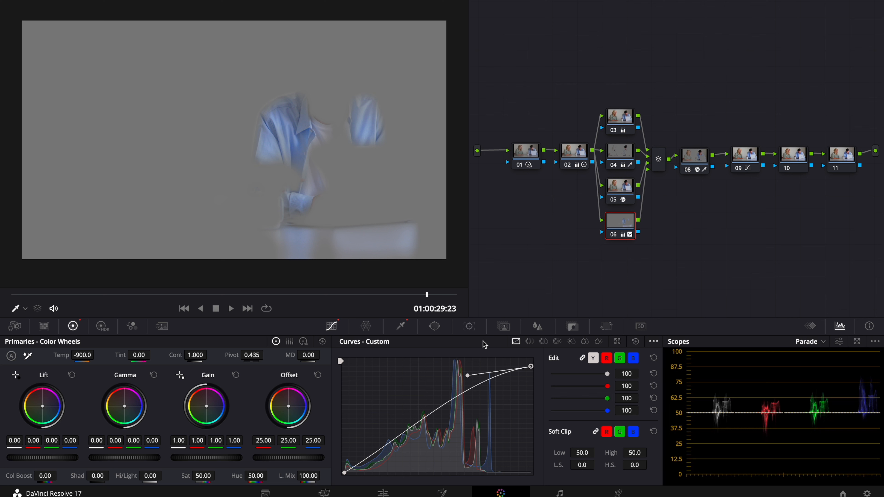
pyautogui.click(435, 327)
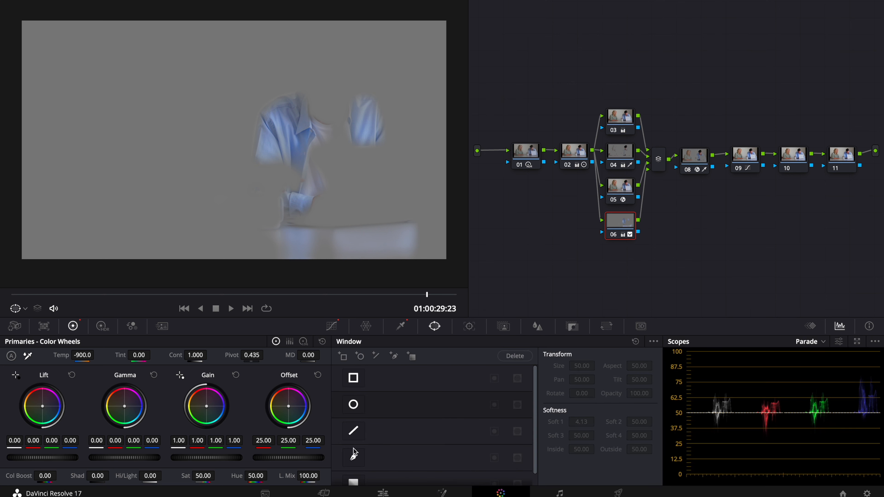
pyautogui.click(353, 484)
pyautogui.moveTo(243, 172); pyautogui.dragTo(241, 178)
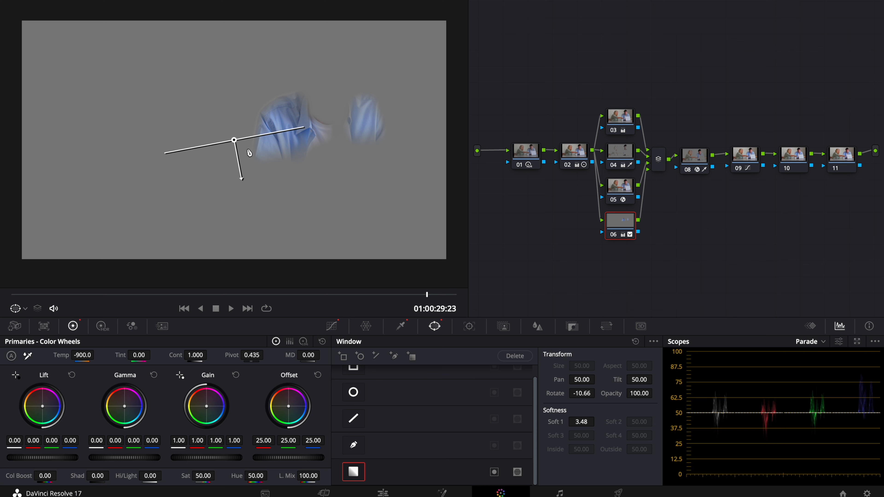
pyautogui.moveTo(235, 142); pyautogui.dragTo(323, 192)
pyautogui.moveTo(328, 228); pyautogui.dragTo(327, 243)
pyautogui.moveTo(323, 191); pyautogui.dragTo(322, 185)
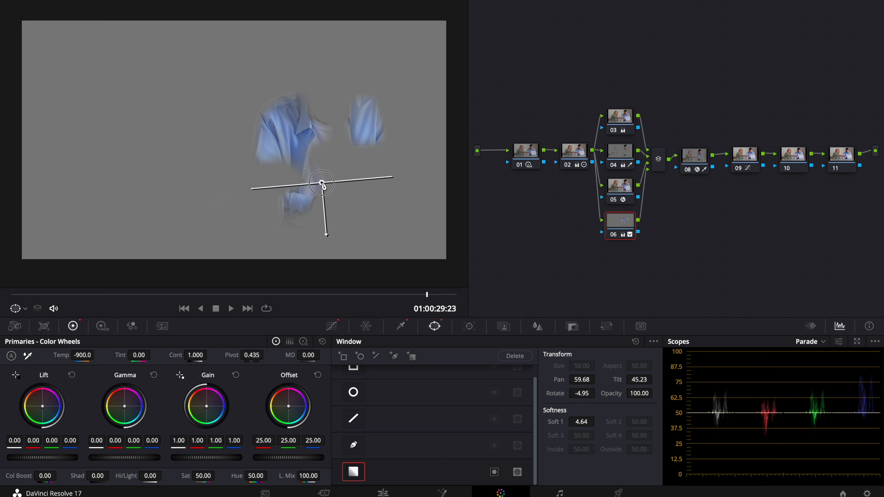
# Track node 06's gradient window forward and then in reverse from 01:00:29:23.
pyautogui.click(468, 326)
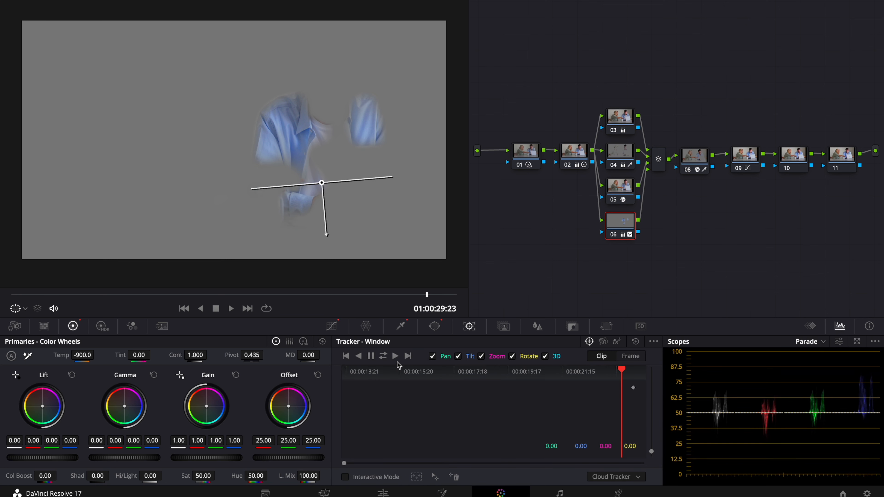
pyautogui.click(394, 355)
pyautogui.click(360, 357)
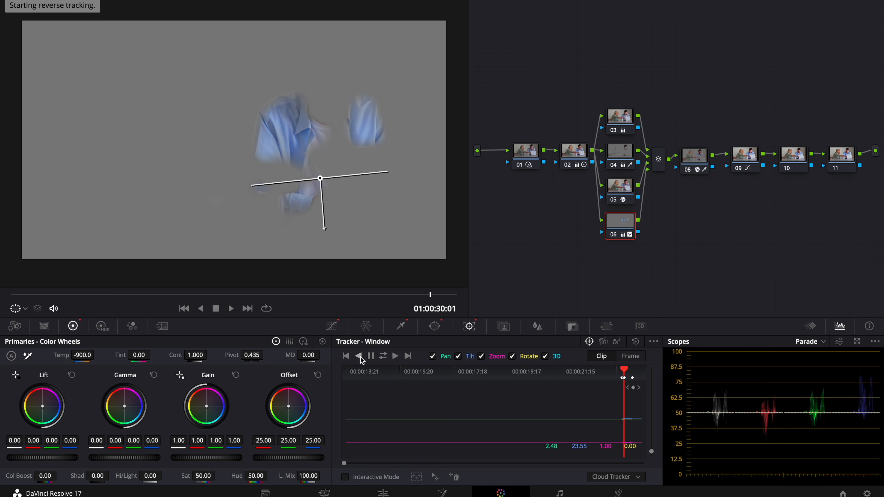
pyautogui.click(359, 357)
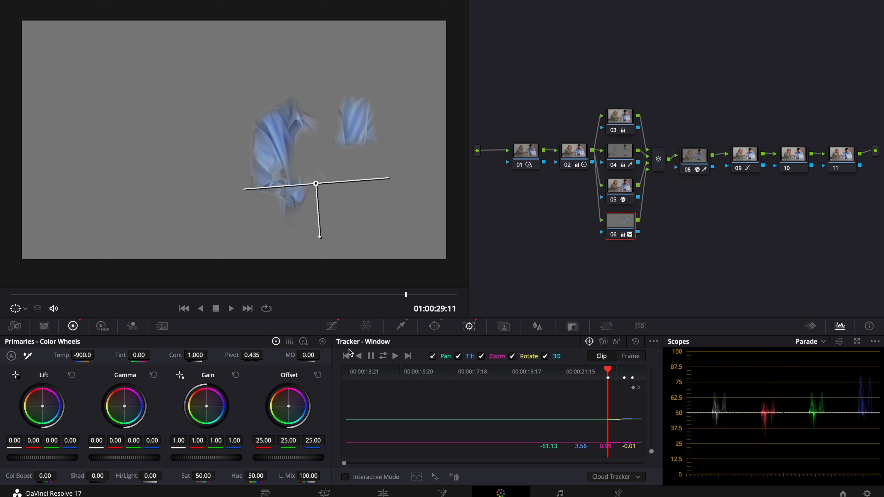
# Keyframe node 06's gradient window in Frame mode to keep it below the shirt, including at 01:00:25:08 and 01:00:23:03, and leave highlight view.
pyautogui.click(630, 356)
pyautogui.moveTo(607, 370); pyautogui.dragTo(306, 393)
pyautogui.moveTo(321, 185); pyautogui.dragTo(347, 204)
pyautogui.click(493, 374)
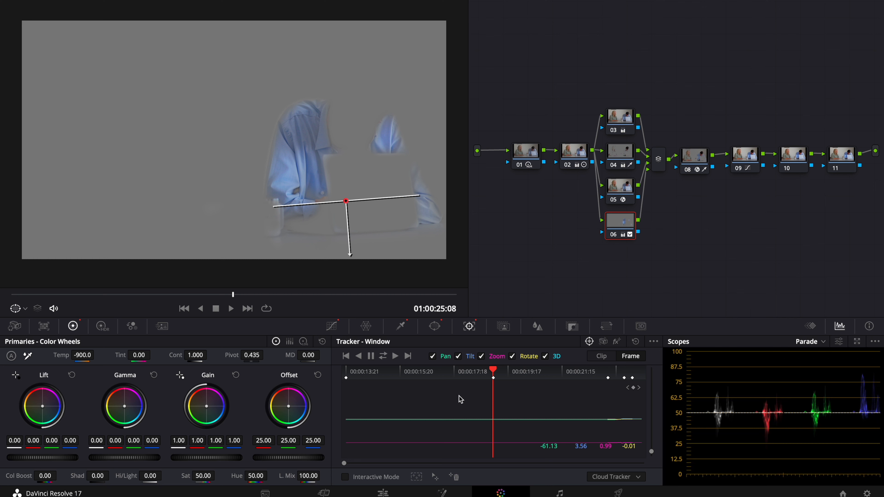
pyautogui.click(431, 376)
pyautogui.moveTo(356, 210)
pyautogui.mouseDown()
pyautogui.moveTo(365, 254)
pyautogui.moveTo(360, 203)
pyautogui.mouseUp()
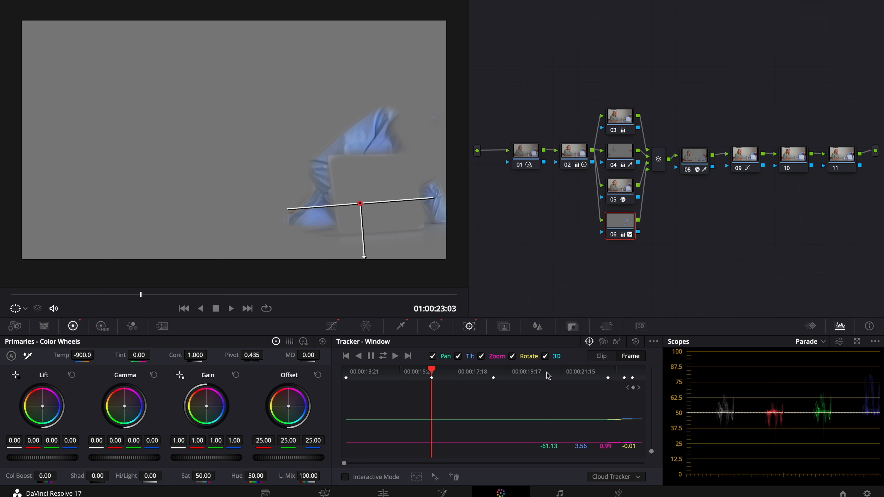
pyautogui.click(561, 372)
pyautogui.moveTo(329, 191)
pyautogui.mouseDown()
pyautogui.moveTo(339, 237)
pyautogui.moveTo(333, 188)
pyautogui.mouseUp()
pyautogui.moveTo(561, 371); pyautogui.dragTo(643, 389)
pyautogui.hotkey('shift', 'h')
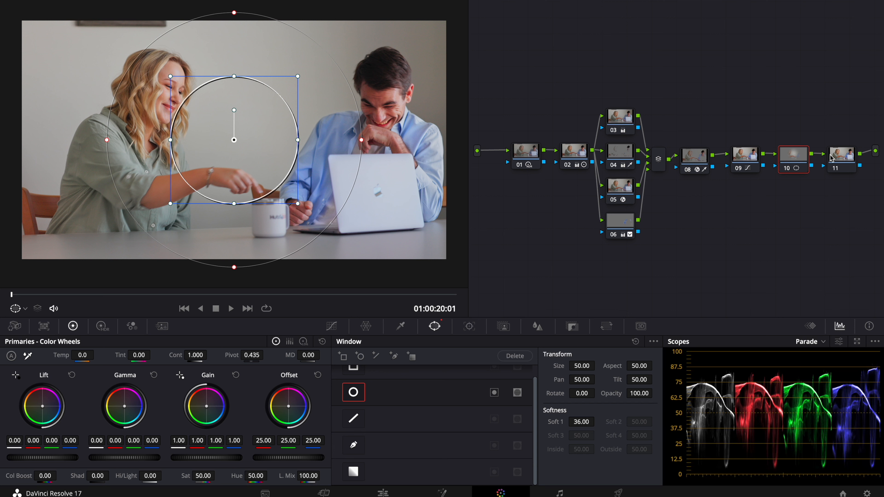
# Widen node 10's circular window to aspect 86.51, set gain to 0.52 and midtone detail to -36.50, and invert the window.
pyautogui.hotkey('ctrl', 'd')
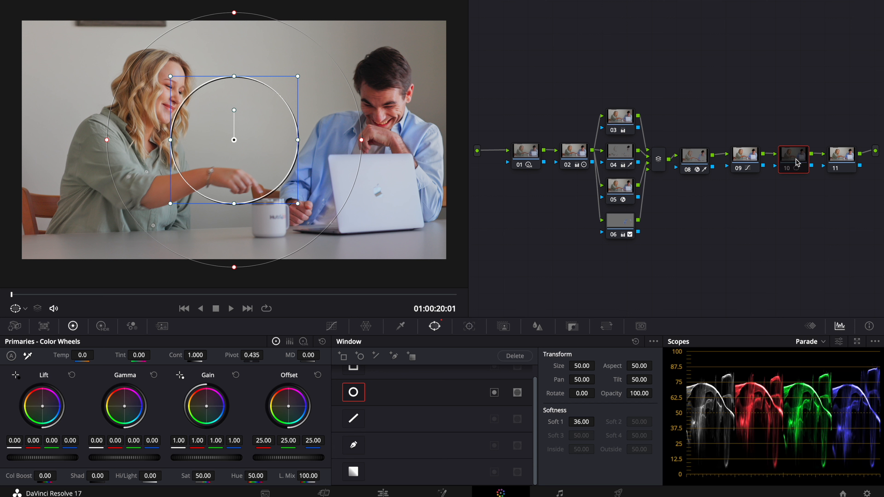
pyautogui.hotkey('ctrl', 'd')
pyautogui.moveTo(167, 149); pyautogui.dragTo(8, 155)
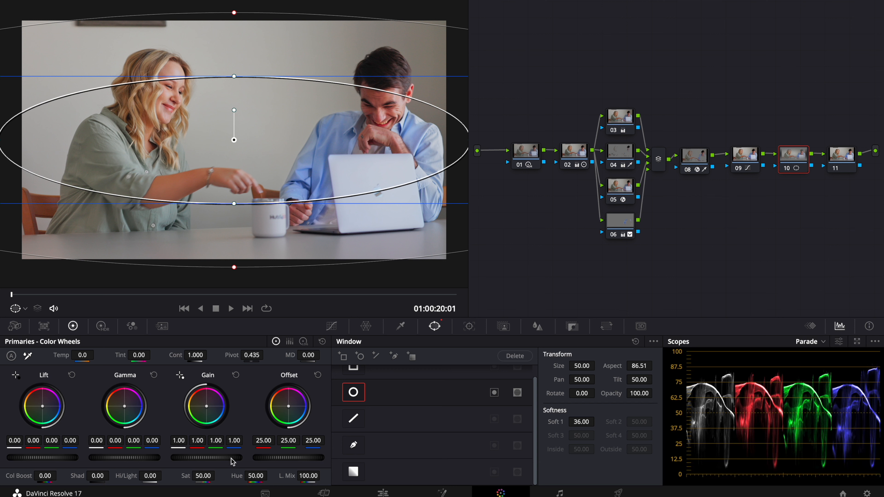
pyautogui.moveTo(233, 461); pyautogui.dragTo(199, 460)
pyautogui.moveTo(308, 355)
pyautogui.mouseDown()
pyautogui.moveTo(289, 358)
pyautogui.moveTo(307, 357)
pyautogui.mouseUp()
pyautogui.click(494, 393)
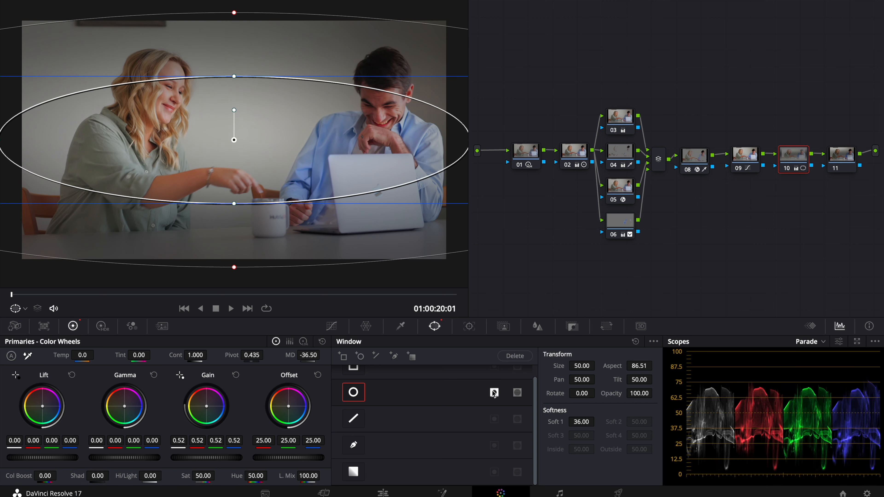
# Enlarge node 10's vignette window to size 75.50 with aspect 74.28, checking it with the node toggled and in playback from the first frame.
pyautogui.scroll(-2, 254, 64)
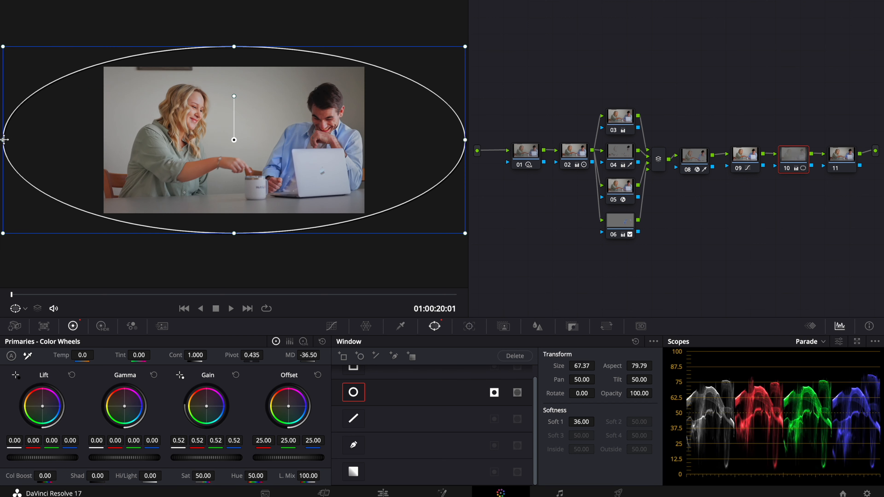
pyautogui.hotkey('ctrl', 'd')
pyautogui.hotkey('ctrl', 'd')
pyautogui.moveTo(241, 46); pyautogui.dragTo(233, 20)
pyautogui.hotkey('ctrl', 'd')
pyautogui.hotkey('ctrl', 'd')
pyautogui.scroll(3, 138, 80)
pyautogui.scroll(-4, 137, 81)
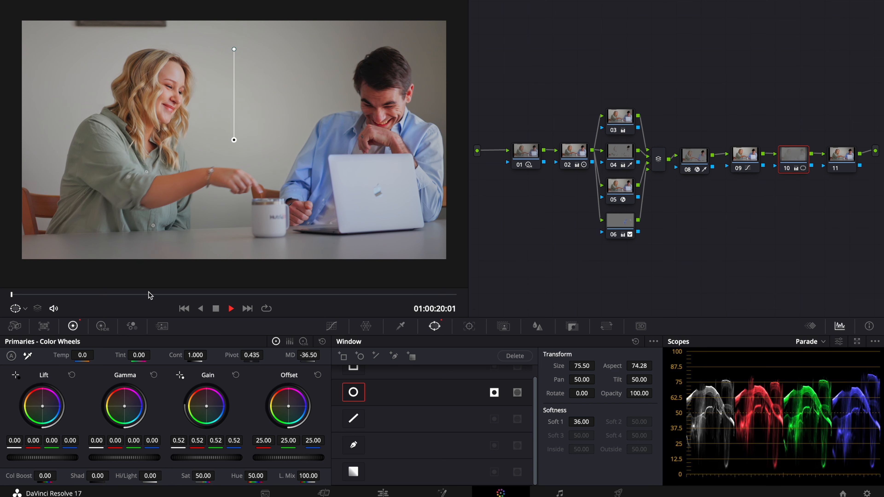
pyautogui.press('space')
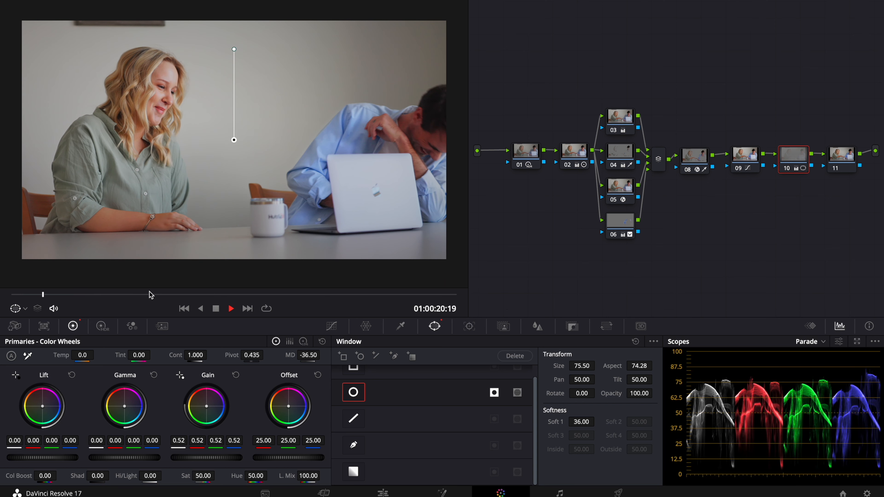
pyautogui.moveTo(150, 295); pyautogui.dragTo(1, 289)
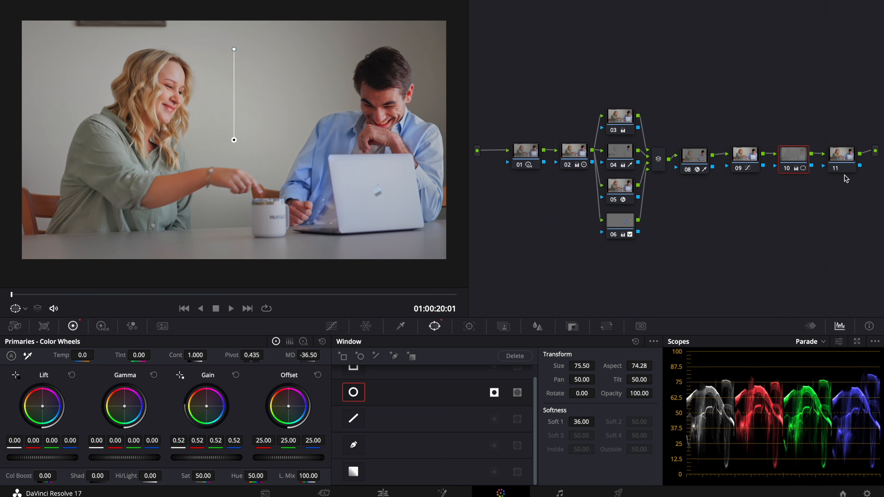
# Apply a LUT to node 11 and compare the image with the node off and on.
pyautogui.click(841, 161)
pyautogui.rightClick(842, 161)
pyautogui.click(840, 218)
pyautogui.press('super+d')
pyautogui.press('super+d')
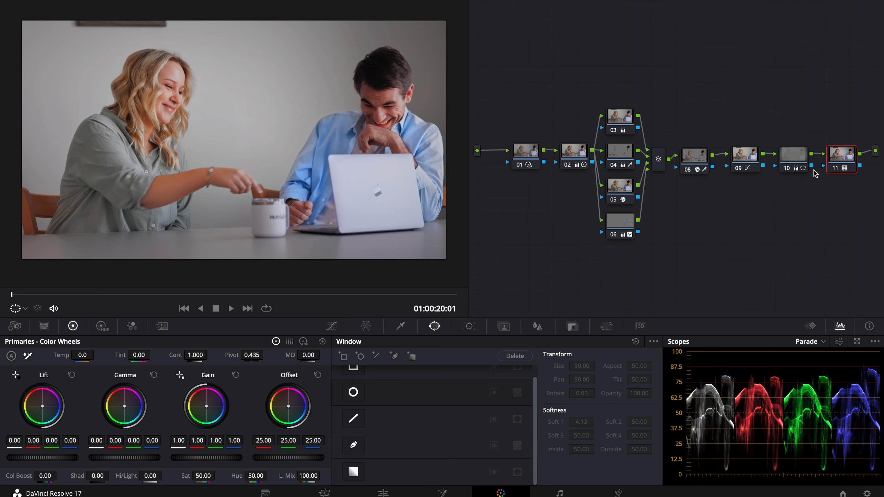
pyautogui.press('super+d')
pyautogui.press('super+d')
pyautogui.press('super+d')
pyautogui.press('super+d')
pyautogui.press('super+d')
pyautogui.press('super+d')
pyautogui.click(577, 157)
# Add a serial node after node 11 and sharpen it with a linked blur radius of 0.47.
pyautogui.click(842, 156)
pyautogui.hotkey('alt', 's')
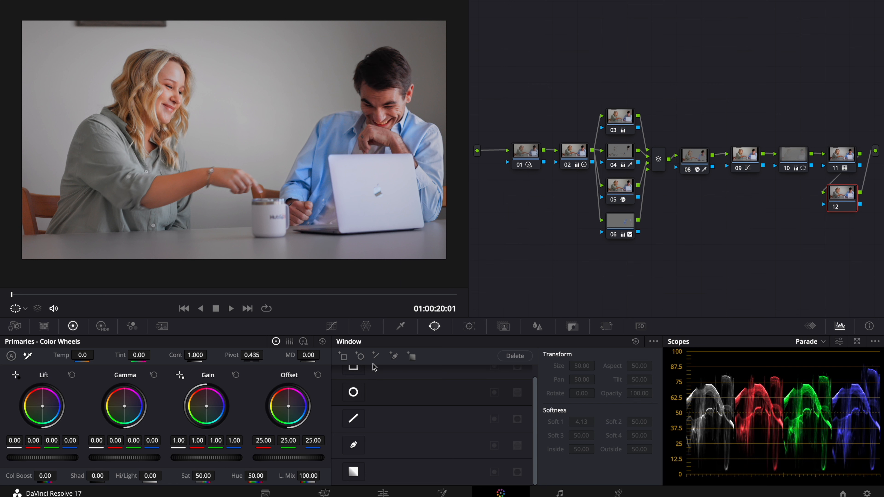
pyautogui.click(535, 327)
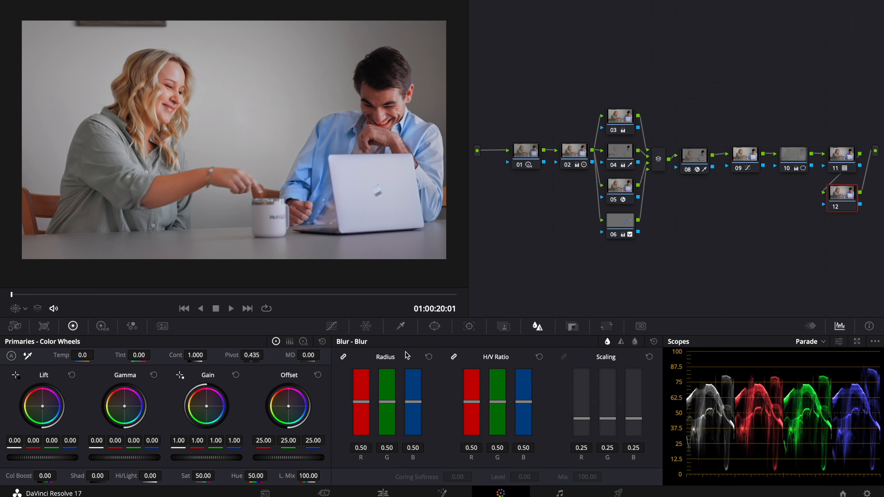
pyautogui.moveTo(361, 447); pyautogui.dragTo(361, 448)
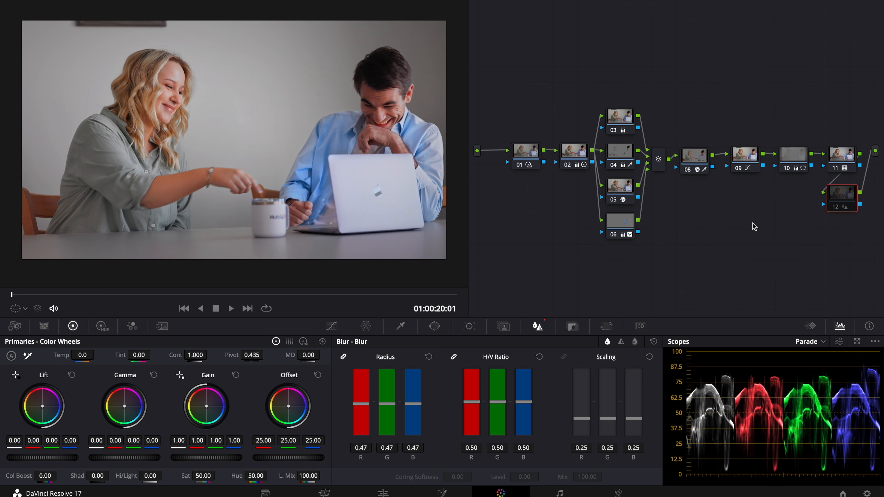
# Add a serial node before the first node and place it above the original first node.
pyautogui.scroll(-1, 191, 86)
pyautogui.click(527, 156)
pyautogui.hotkey('shift', 's')
pyautogui.moveTo(527, 195); pyautogui.dragTo(526, 131)
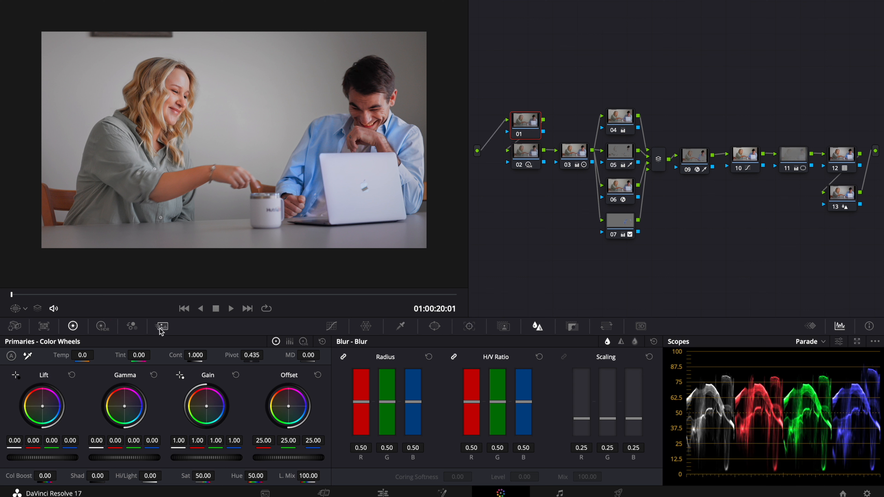
# Set the new first node's temporal noise reduction to 3 frames with a luma threshold of 4, and toggle the spatial threshold link.
pyautogui.click(131, 325)
pyautogui.click(162, 326)
pyautogui.click(52, 369)
pyautogui.click(69, 415)
pyautogui.doubleClick(61, 423)
pyautogui.write('4')
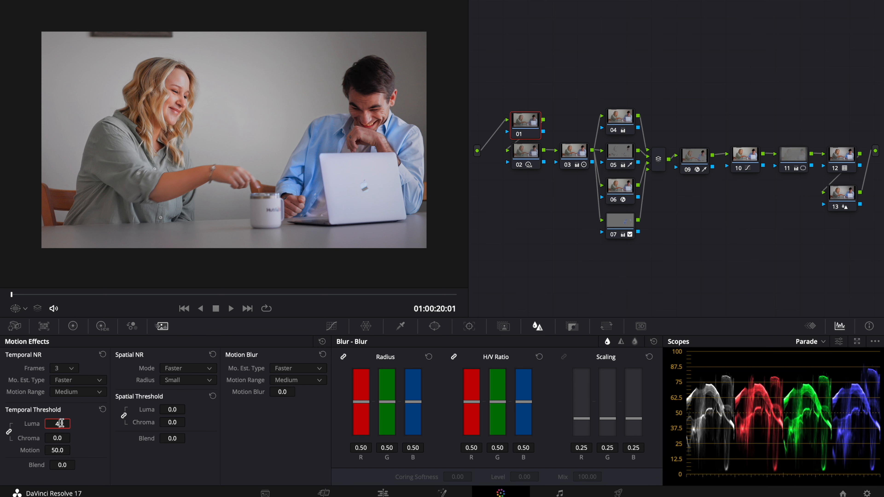
pyautogui.press('Return')
pyautogui.click(124, 416)
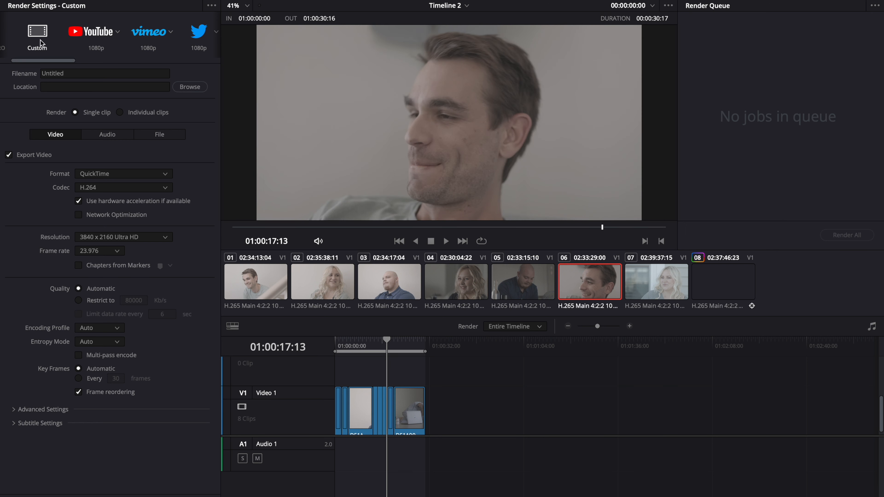
# Choose the CINEMA PRO render preset with the In/Out Range set to clip 08, and review its video and advanced settings.
pyautogui.hscroll(-2, 41, 43)
pyautogui.click(25, 35)
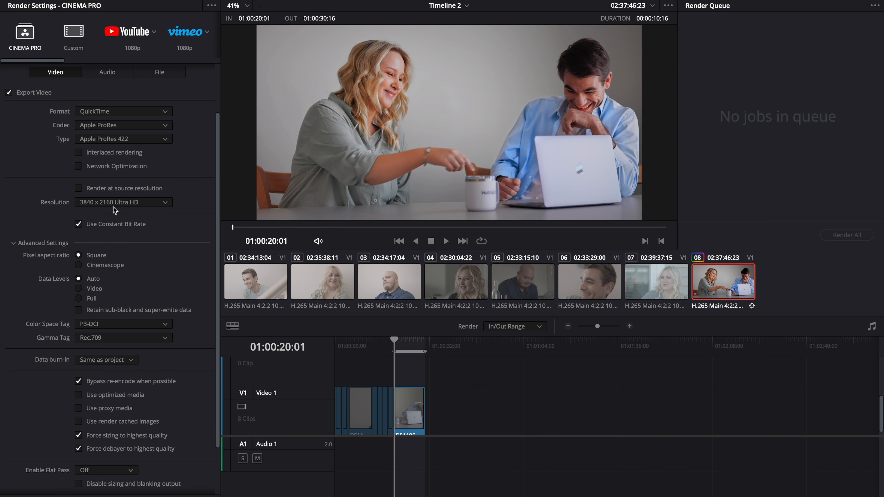
pyautogui.scroll(-3, 152, 267)
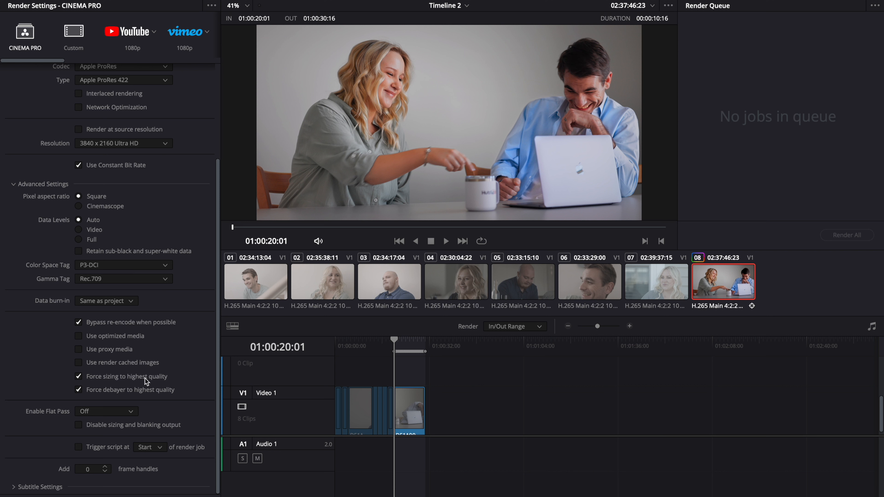
pyautogui.click(147, 391)
pyautogui.scroll(4, 197, 206)
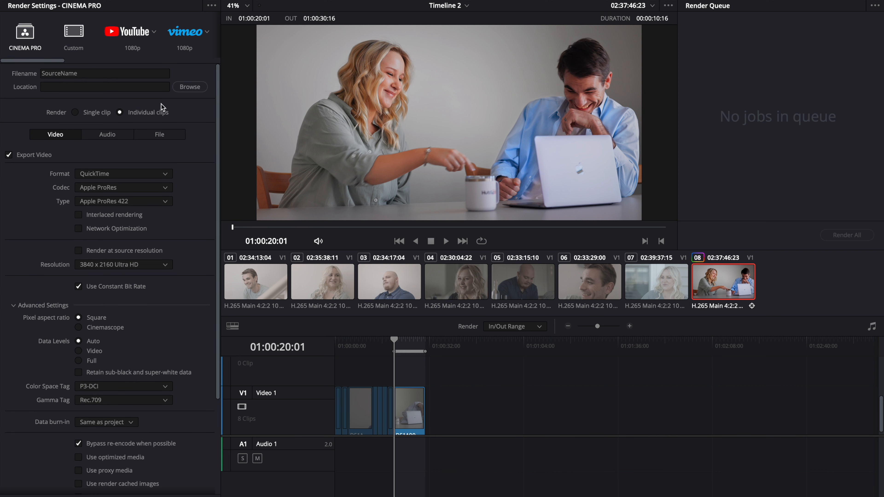
# Set the render location to the GRACE volume and start rendering the clip.
pyautogui.click(188, 89)
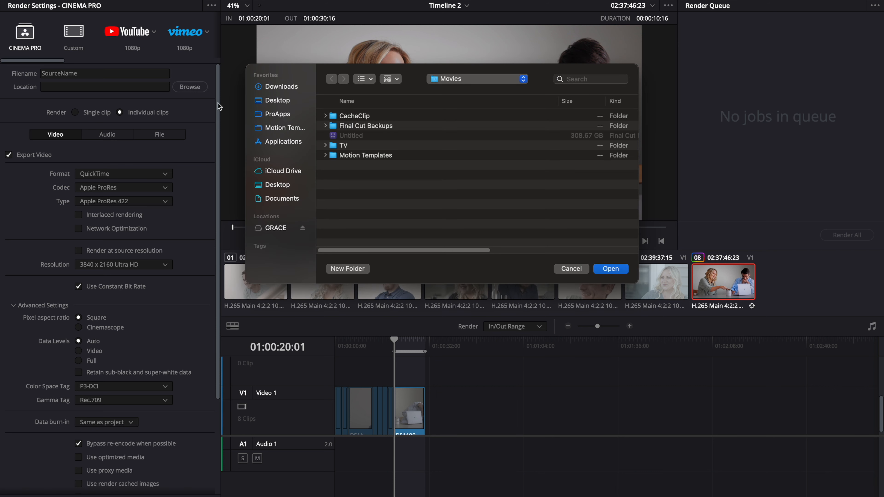
pyautogui.click(608, 269)
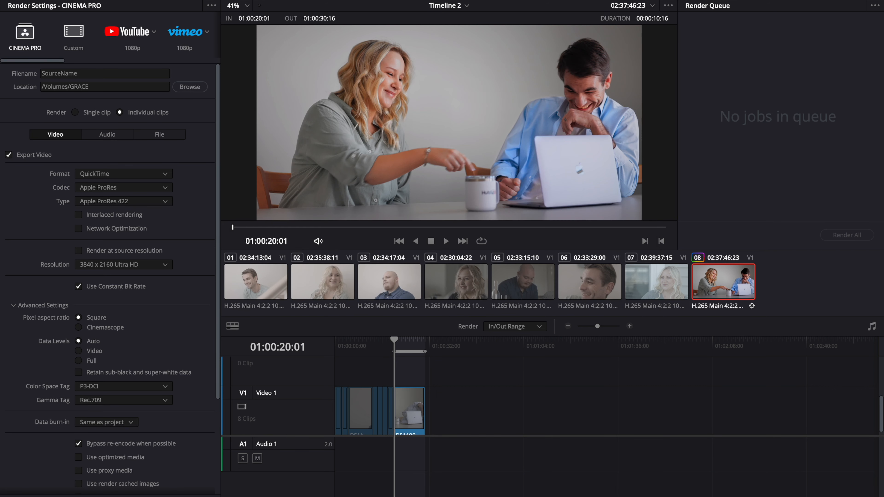
pyautogui.click(858, 235)
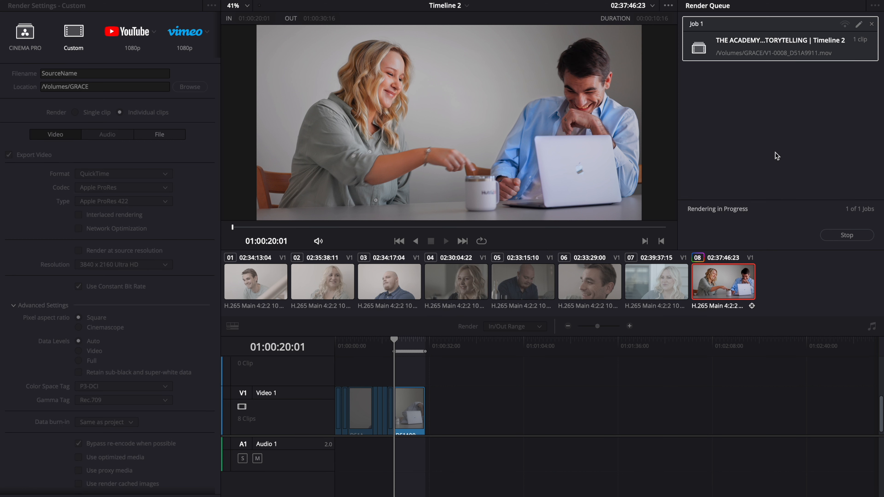